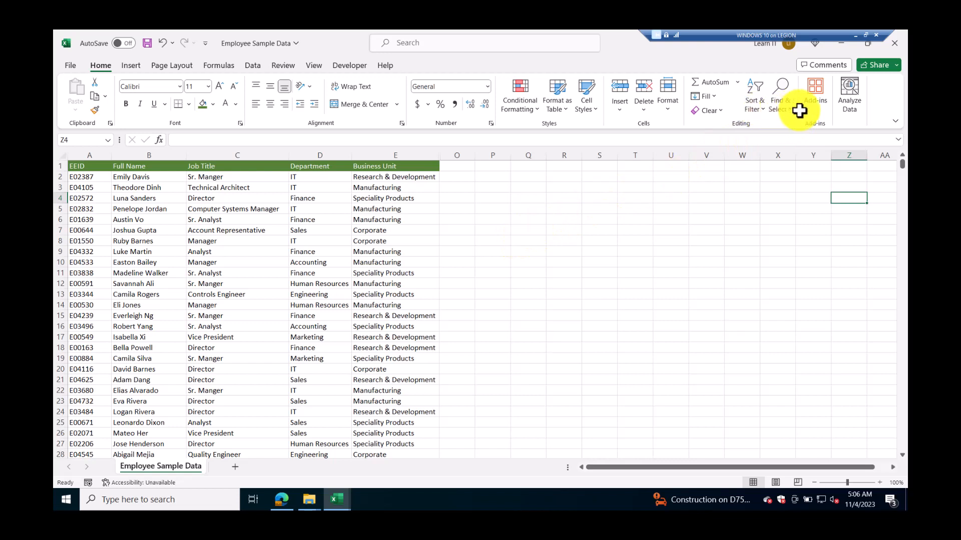
# Open the Find and Replace dialog, view its search options beside the employee data, and close it
pyautogui.click(779, 103)
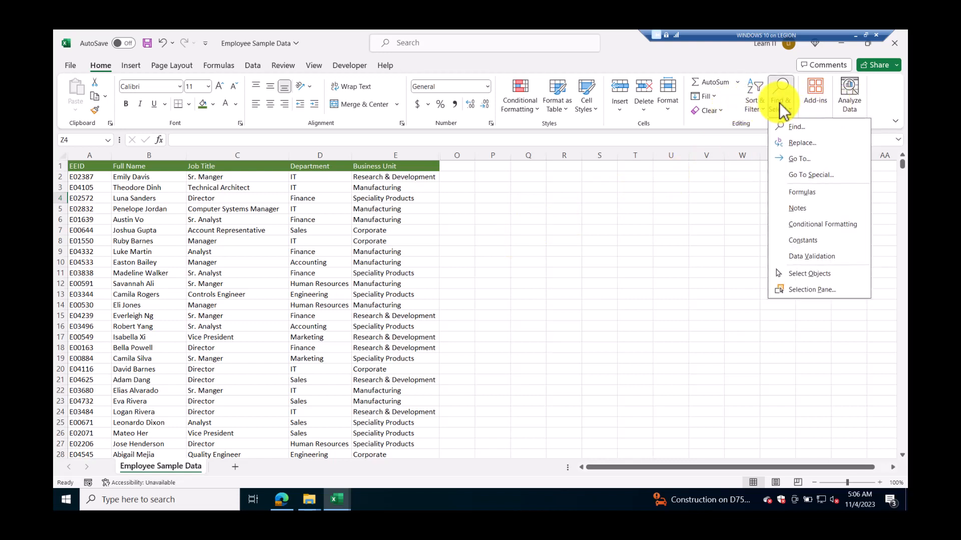
pyautogui.click(796, 128)
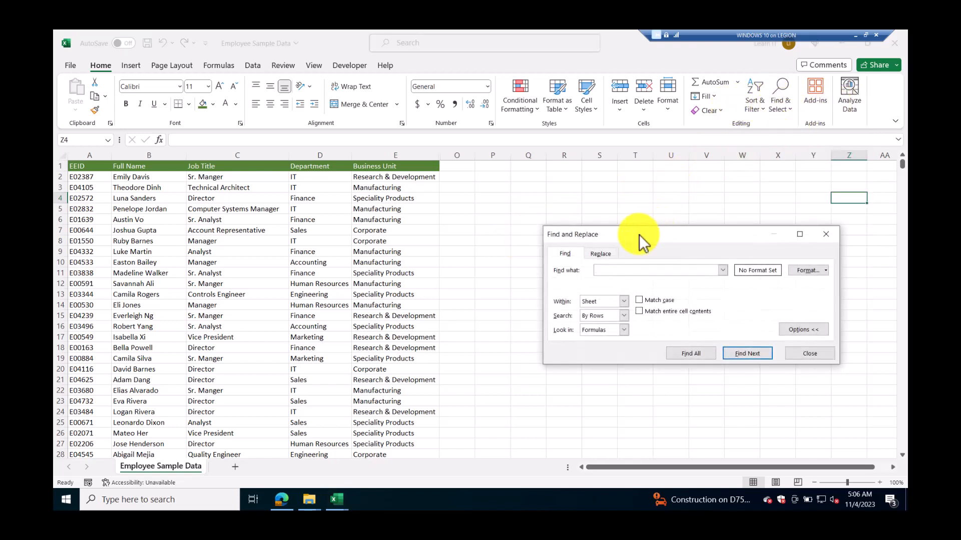
pyautogui.moveTo(638, 236); pyautogui.dragTo(614, 199)
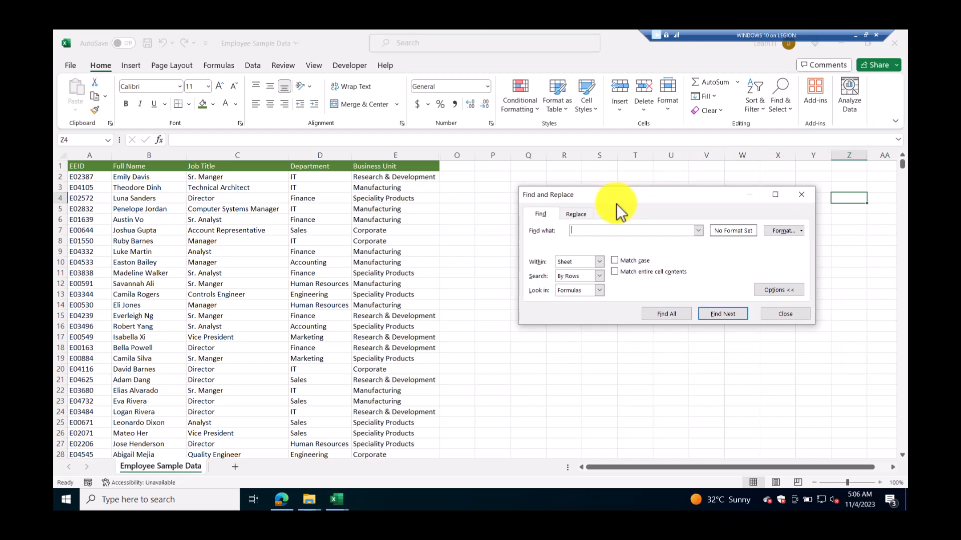
pyautogui.moveTo(617, 203); pyautogui.dragTo(581, 197)
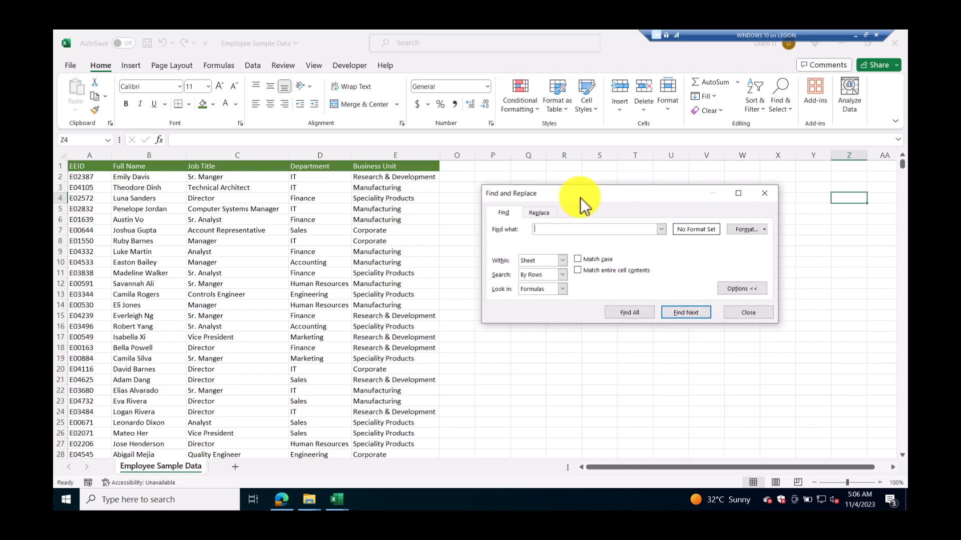
pyautogui.click(744, 316)
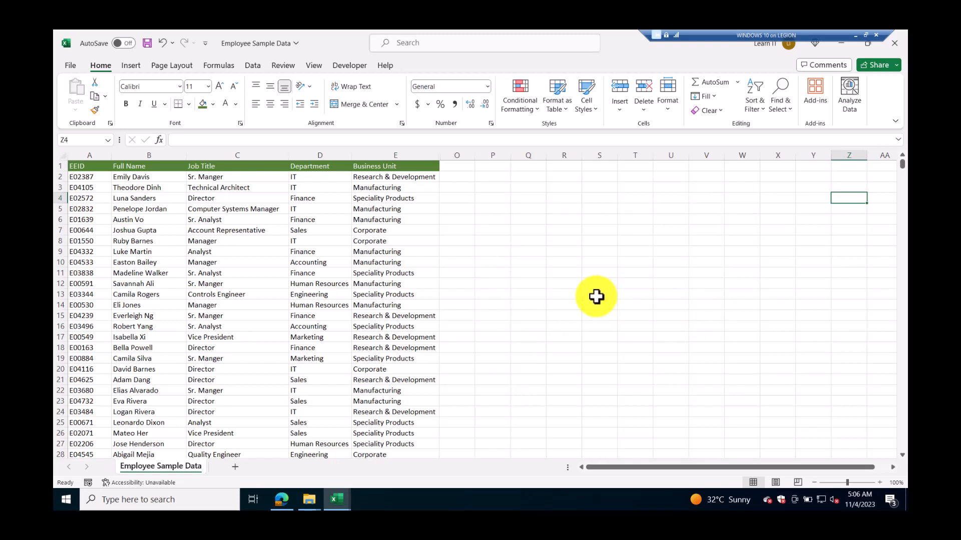
# Enter the heading VLOOKUP in cell Q3, beside the employee table
pyautogui.click(526, 187)
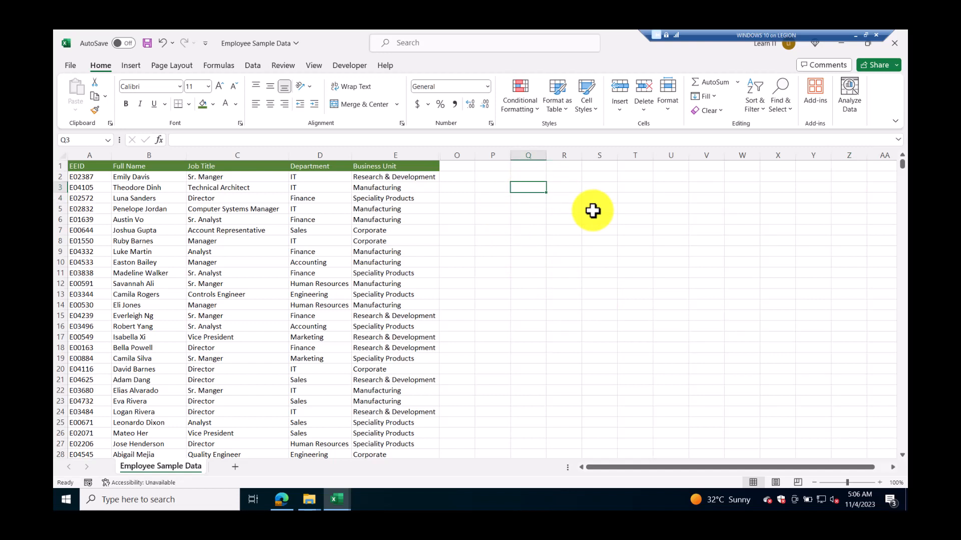
pyautogui.write('VLOOKUP')
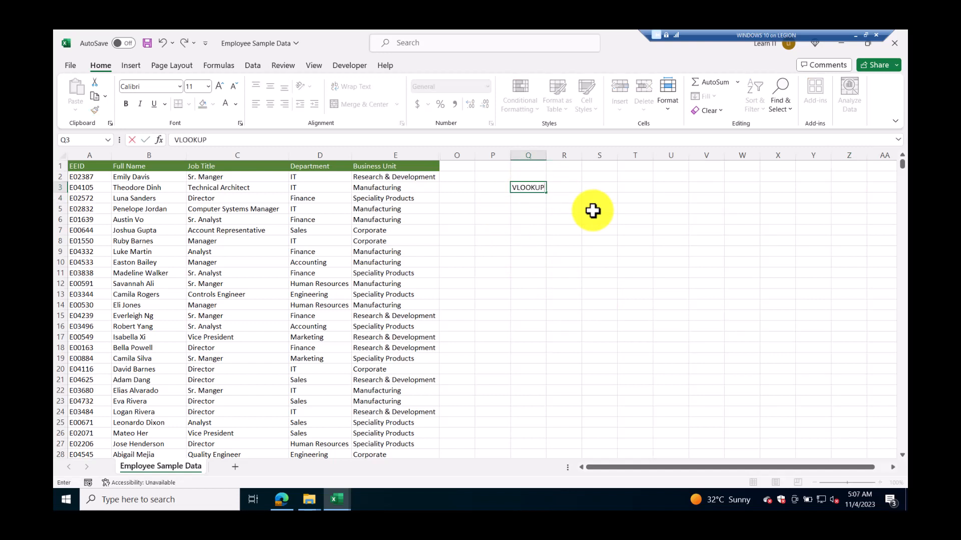
pyautogui.click(544, 233)
pyautogui.click(520, 209)
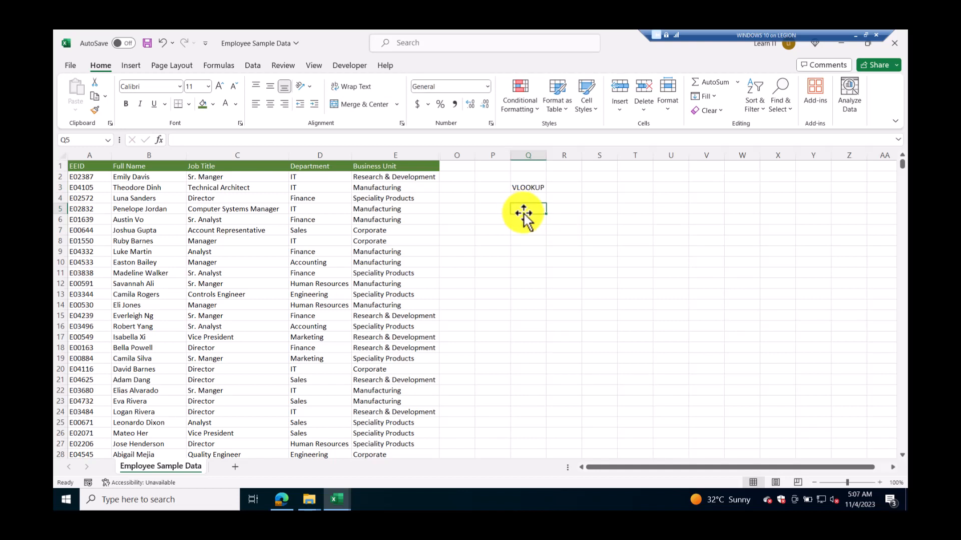
# Examine the employee table column by column: EEID, Full Name, Job Title, Department and Business Unit
pyautogui.moveTo(82, 177); pyautogui.dragTo(235, 273)
pyautogui.moveTo(326, 319); pyautogui.dragTo(403, 390)
pyautogui.click(488, 337)
pyautogui.moveTo(82, 178); pyautogui.dragTo(82, 357)
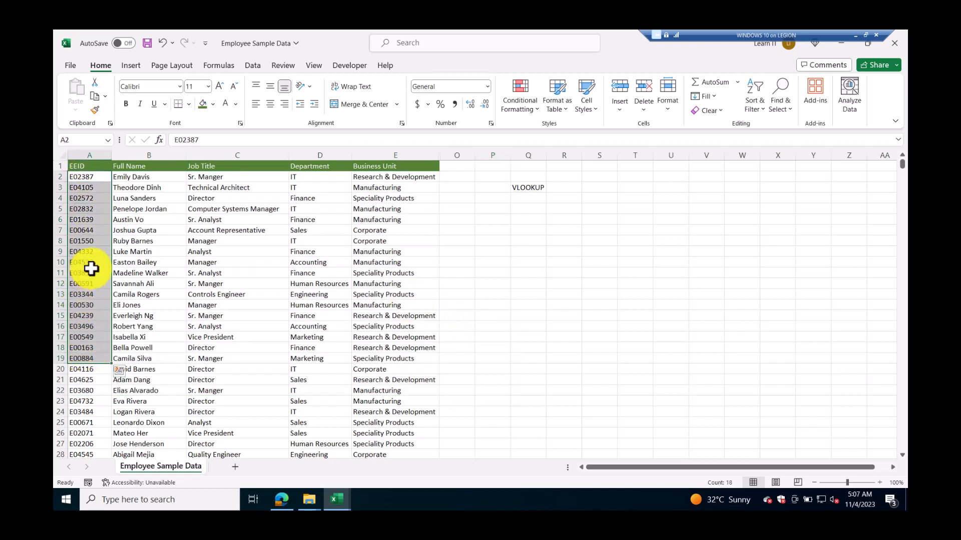
pyautogui.click(86, 199)
pyautogui.click(86, 220)
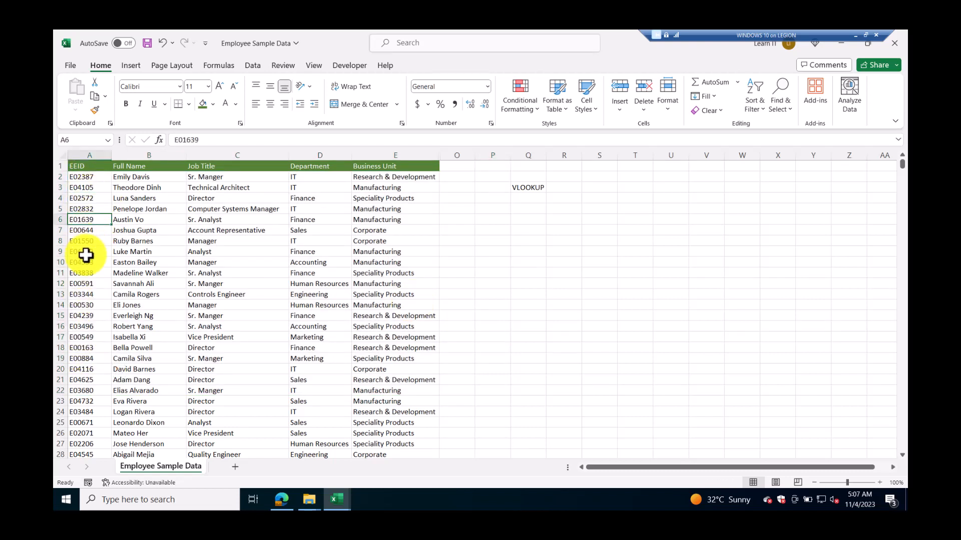
pyautogui.click(84, 273)
pyautogui.moveTo(145, 178); pyautogui.dragTo(163, 316)
pyautogui.moveTo(230, 189); pyautogui.dragTo(229, 326)
pyautogui.moveTo(314, 188); pyautogui.dragTo(325, 339)
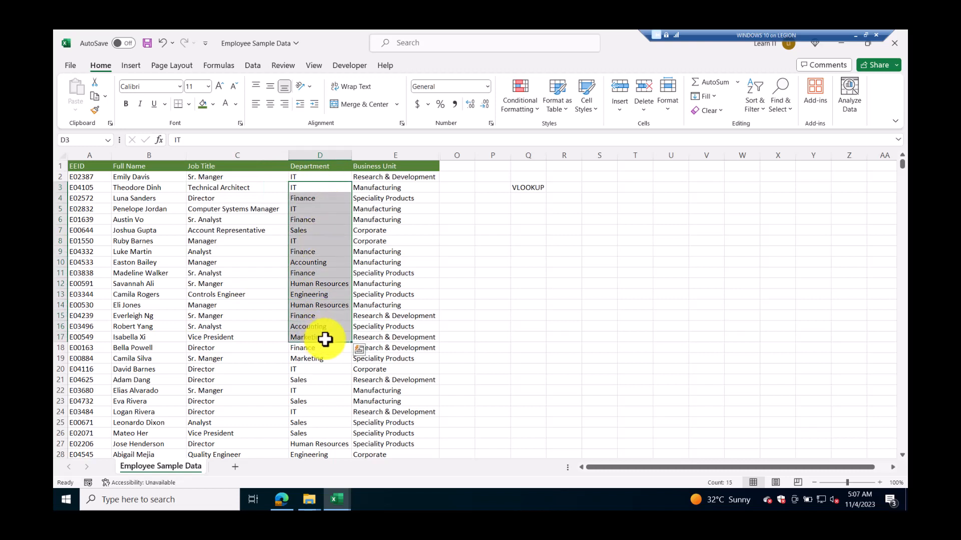
pyautogui.moveTo(377, 190); pyautogui.dragTo(384, 311)
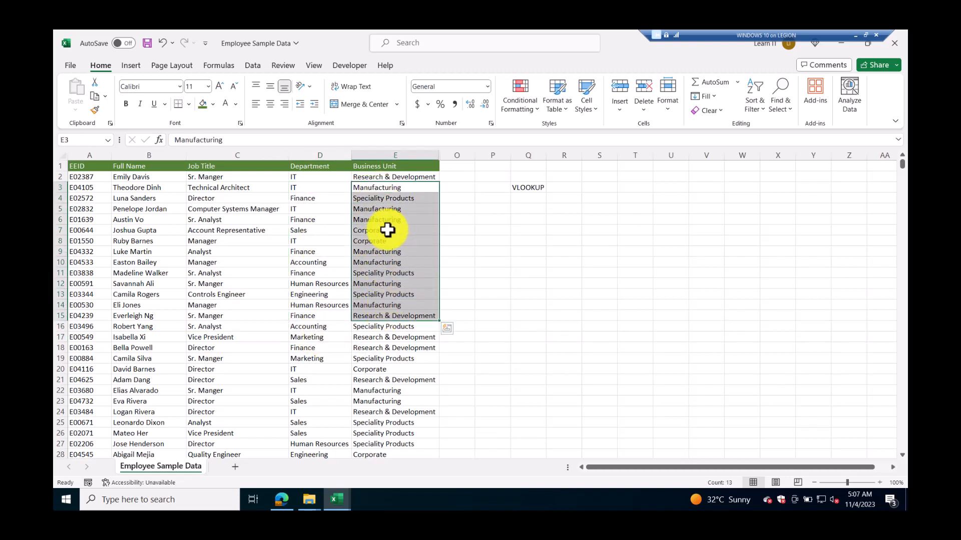
pyautogui.moveTo(320, 209); pyautogui.dragTo(318, 283)
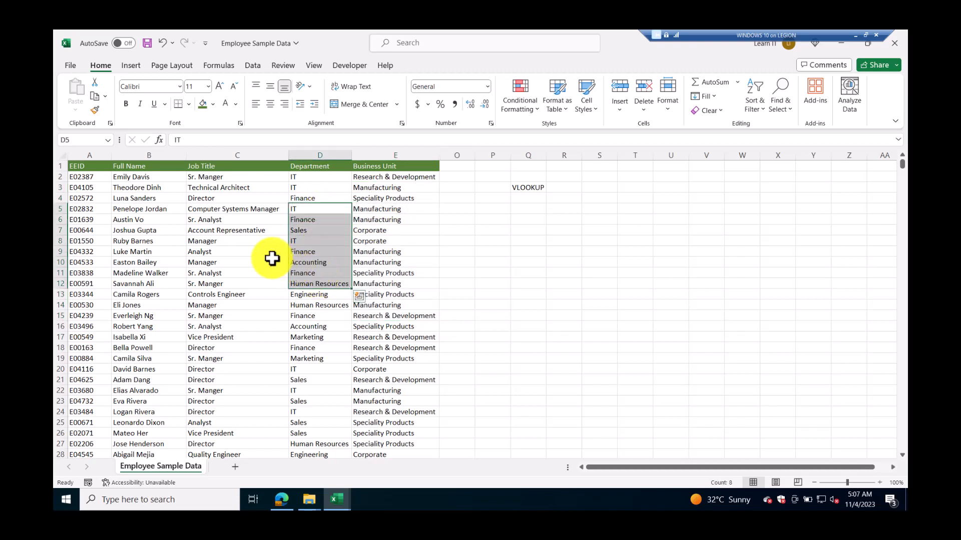
pyautogui.click(320, 179)
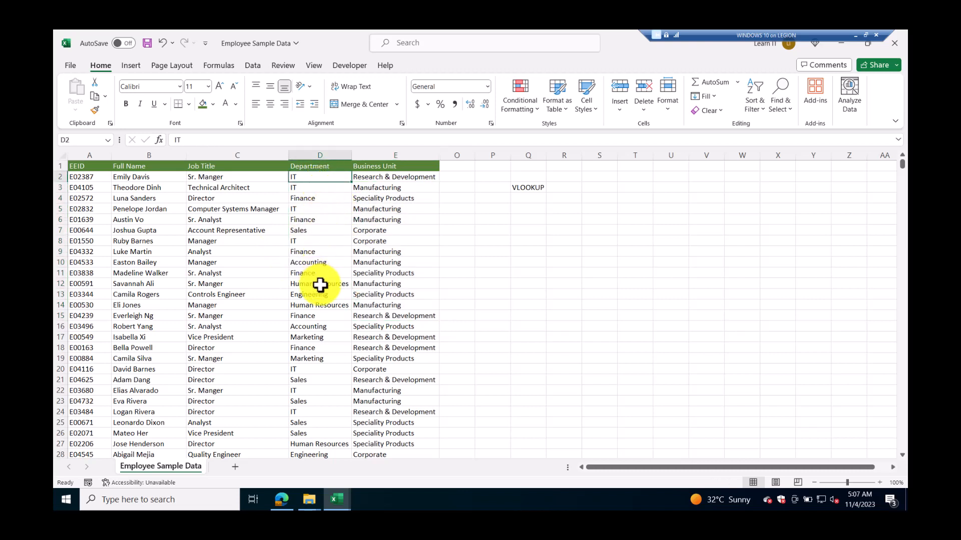
pyautogui.click(225, 219)
pyautogui.click(152, 221)
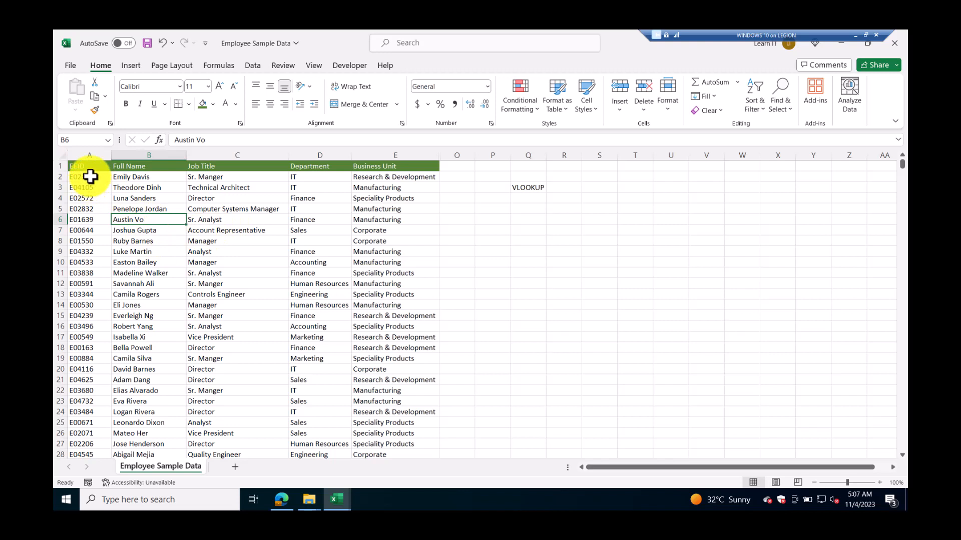
# Compare the EEID column with the remaining table columns and check several individual employee IDs
pyautogui.moveTo(90, 176); pyautogui.dragTo(88, 326)
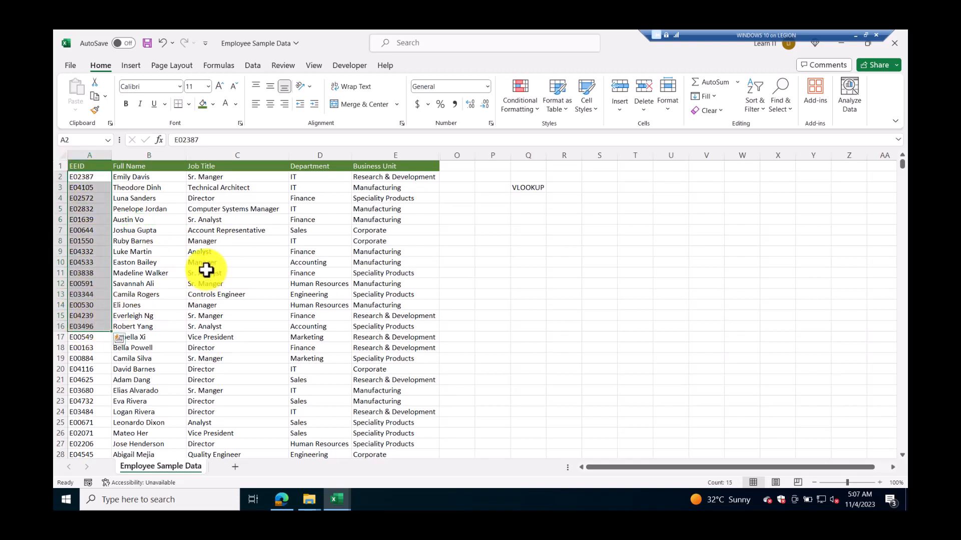
pyautogui.moveTo(114, 183); pyautogui.dragTo(403, 377)
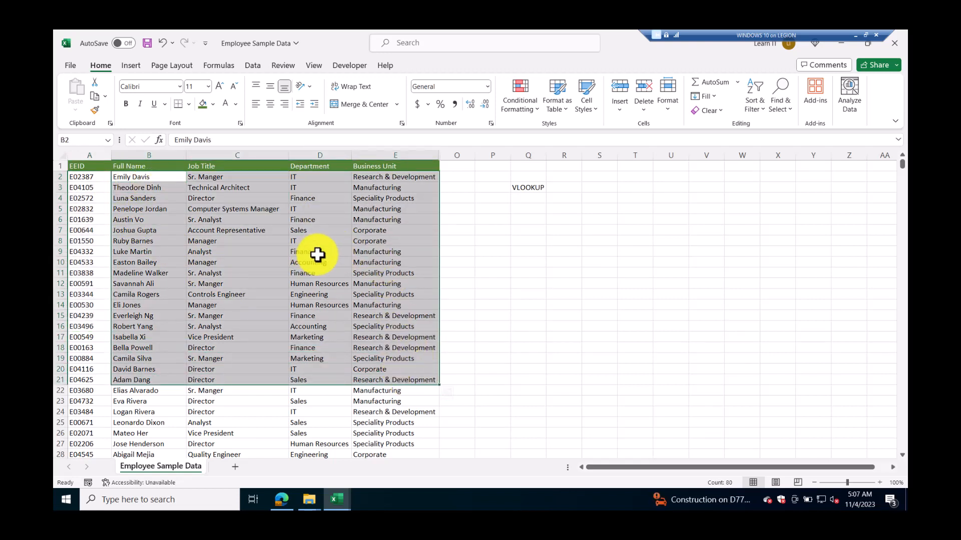
pyautogui.moveTo(95, 175); pyautogui.dragTo(91, 381)
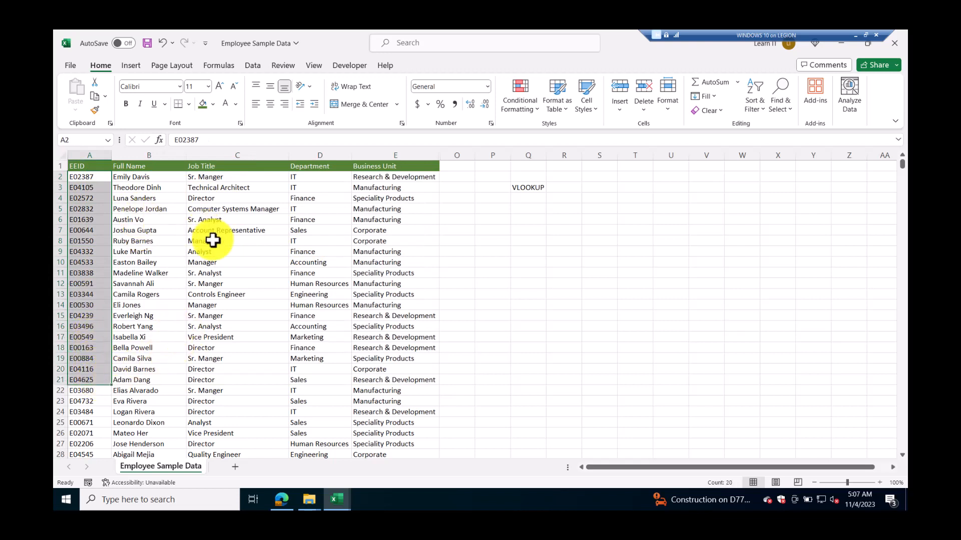
pyautogui.click(95, 242)
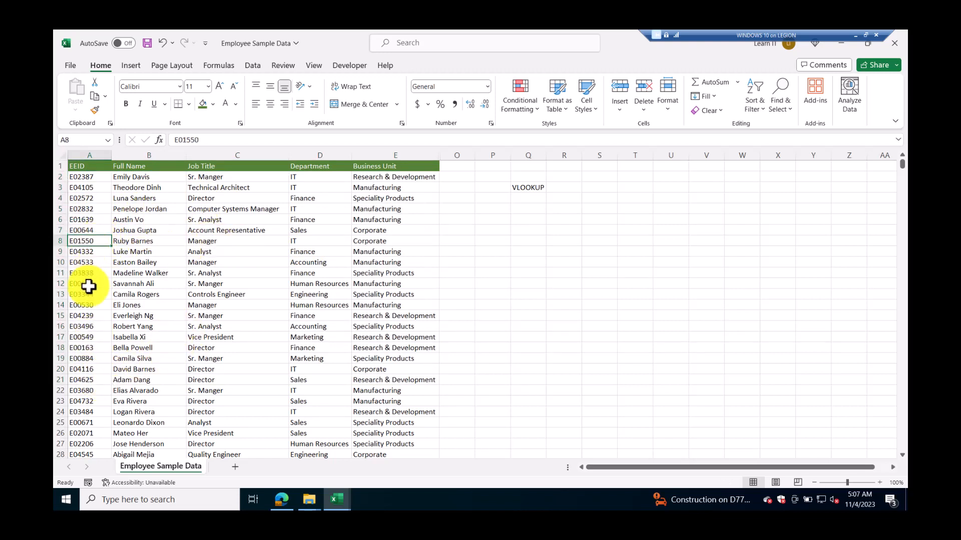
pyautogui.click(87, 293)
pyautogui.click(86, 326)
pyautogui.click(92, 348)
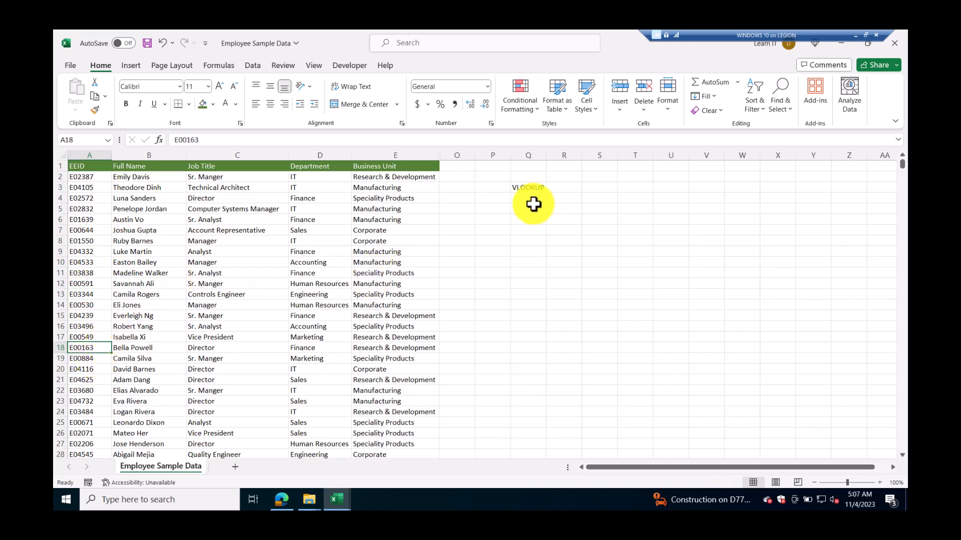
# Merge and center the VLOOKUP heading across Q3:R3, and enter the label ID in Q5
pyautogui.moveTo(529, 189); pyautogui.dragTo(562, 188)
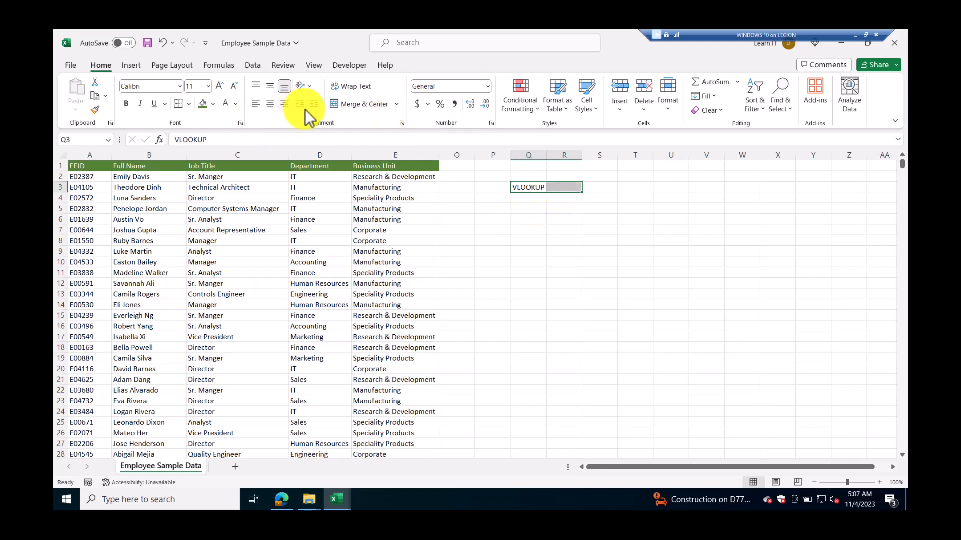
pyautogui.click(359, 108)
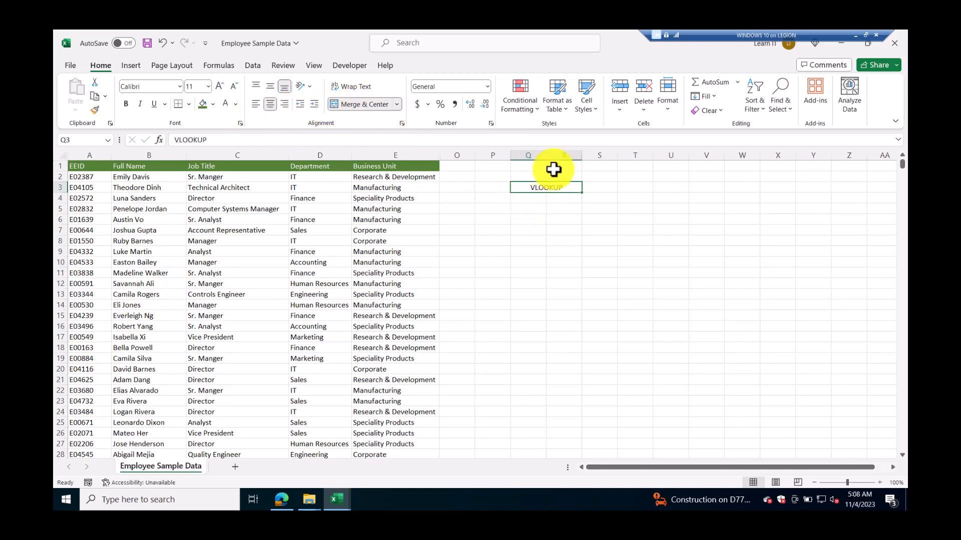
pyautogui.click(533, 210)
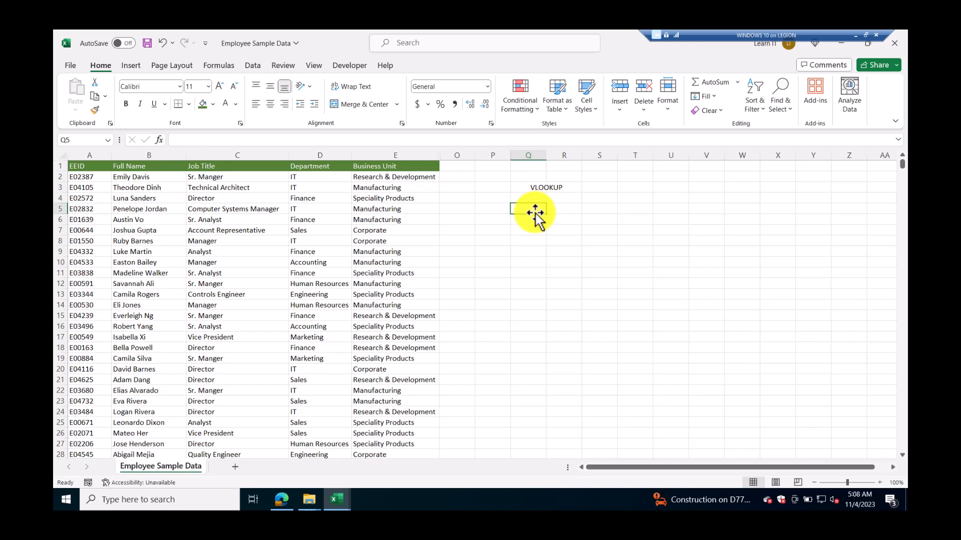
pyautogui.write('id')
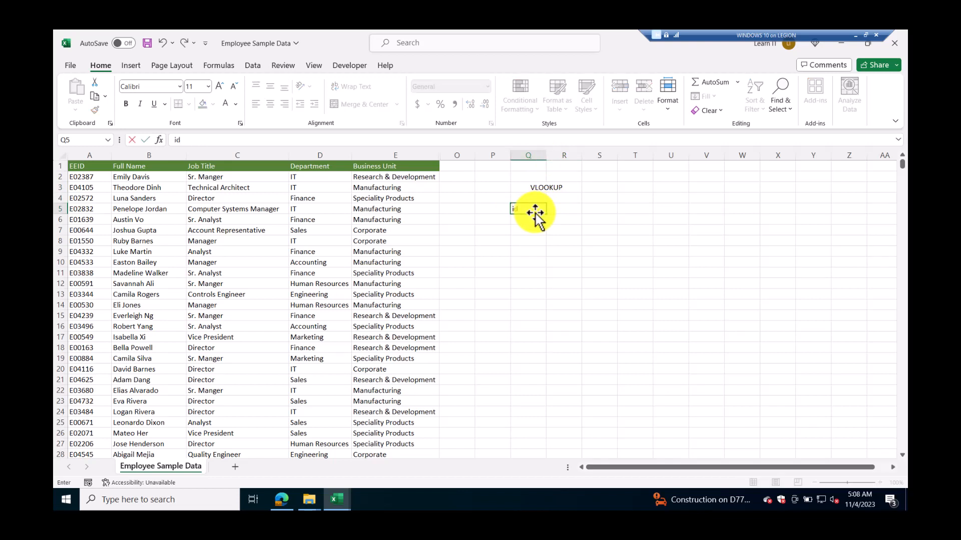
pyautogui.press('BackSpace')
pyautogui.press('BackSpace')
pyautogui.write('ID')
pyautogui.click(564, 210)
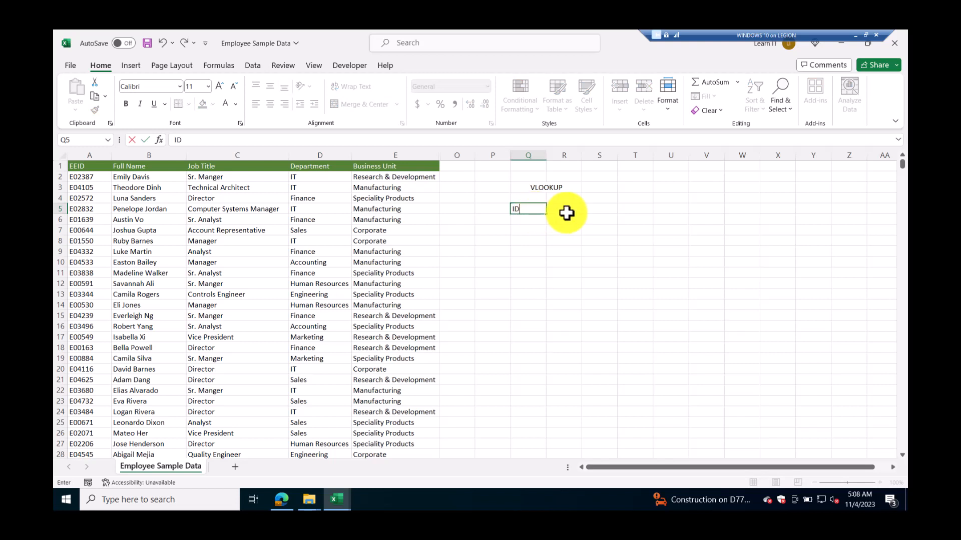
# Widen column R and copy the employee ID from cell A8 into cell R5
pyautogui.moveTo(582, 155); pyautogui.dragTo(614, 155)
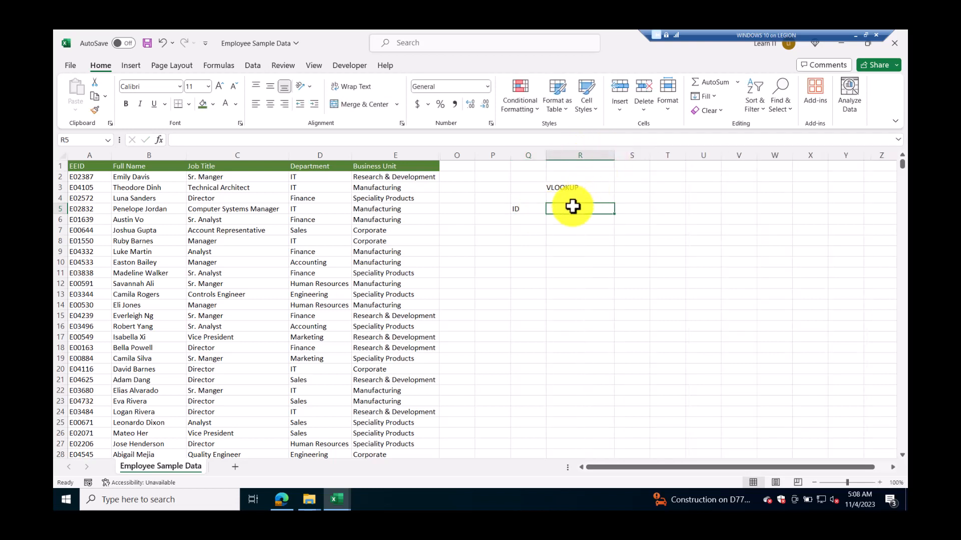
pyautogui.click(82, 241)
pyautogui.moveTo(204, 140); pyautogui.dragTo(141, 145)
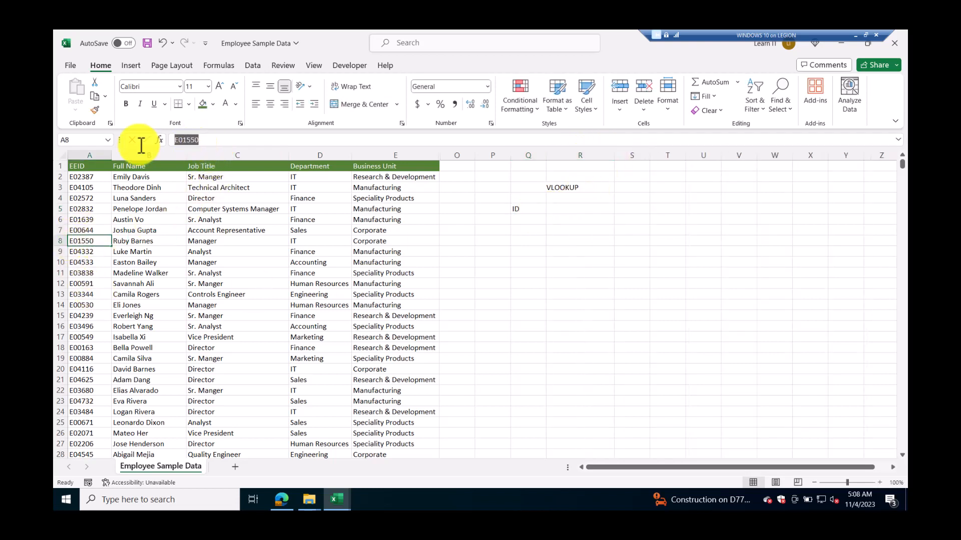
pyautogui.hotkey('ctrl', 'c')
pyautogui.click(577, 211)
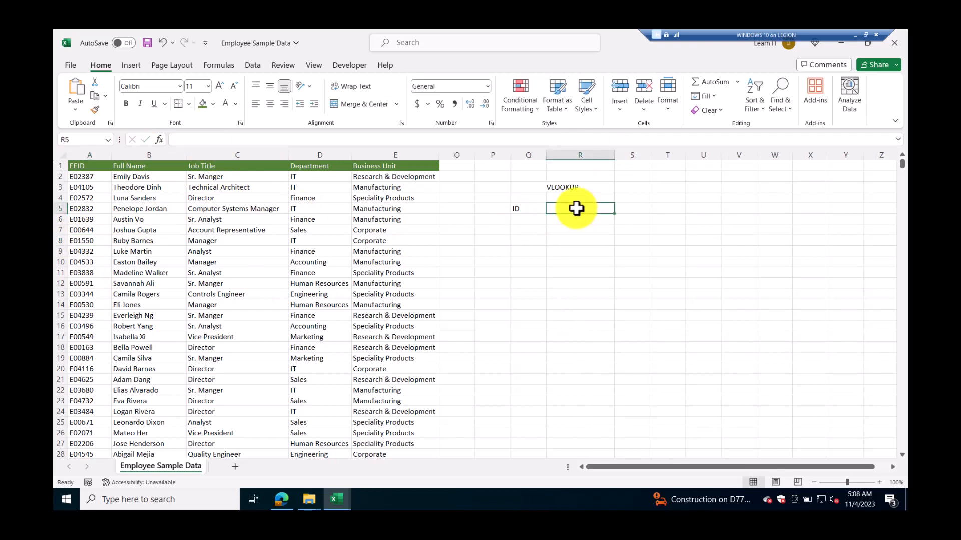
pyautogui.hotkey('ctrl', 'v')
# Enter the label FULL NAME in Q6 and widen column Q to fit it
pyautogui.click(523, 220)
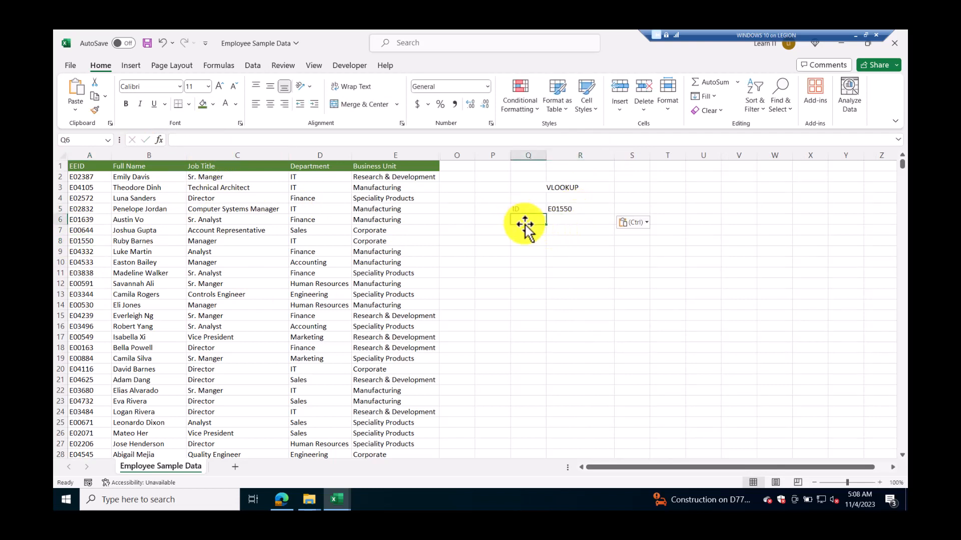
pyautogui.write('FULL')
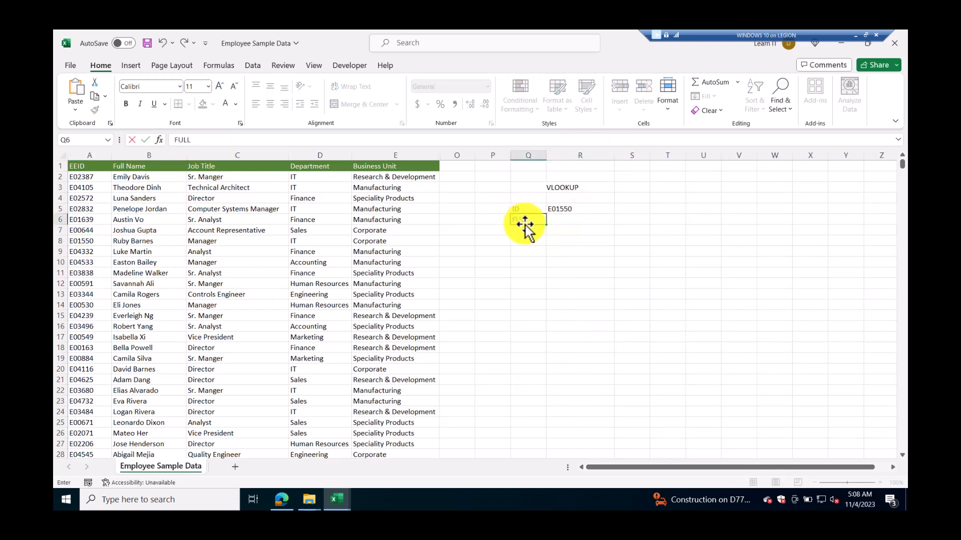
pyautogui.write(' NAME')
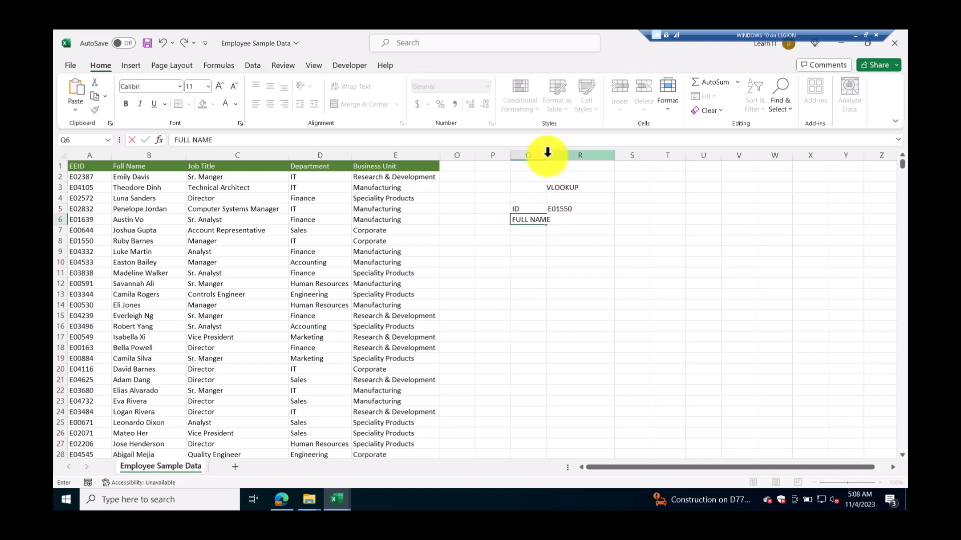
pyautogui.click(547, 152)
pyautogui.moveTo(547, 156); pyautogui.dragTo(563, 156)
# Fill cell R6, next to the FULL NAME label, with a light orange color
pyautogui.click(582, 219)
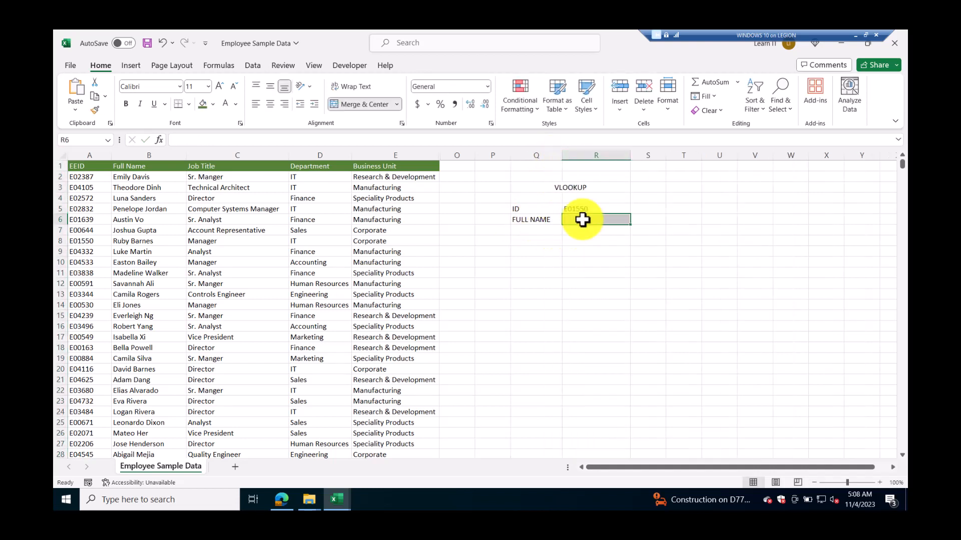
pyautogui.click(213, 104)
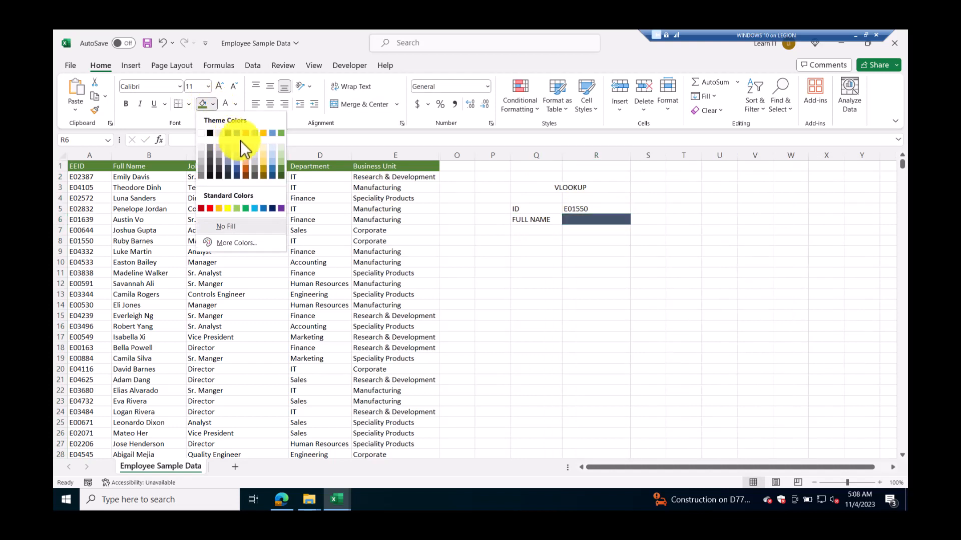
pyautogui.click(247, 150)
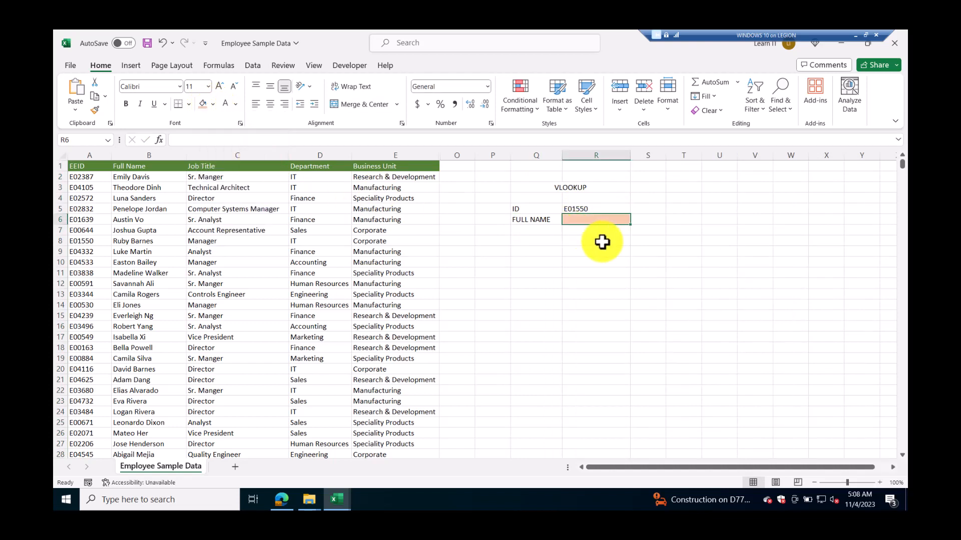
pyautogui.click(589, 208)
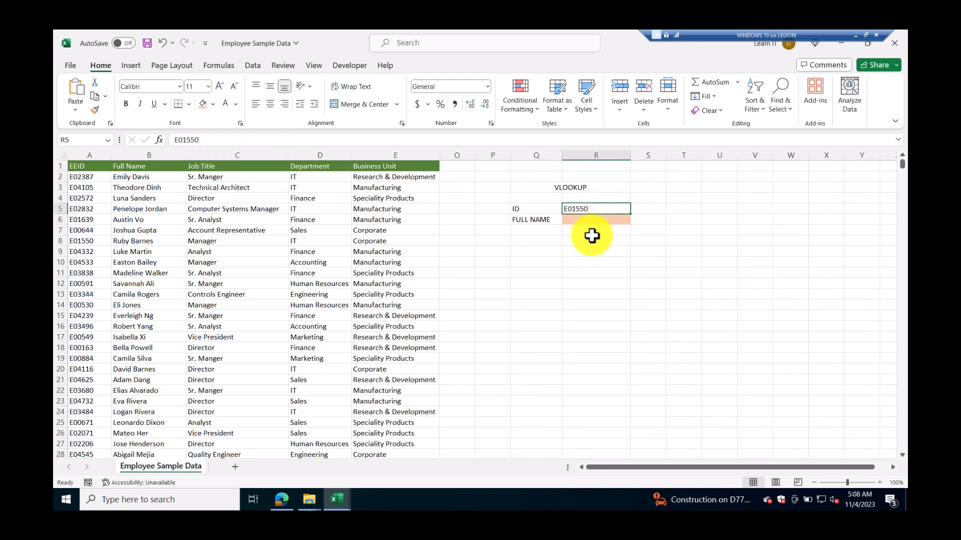
# Start a VLOOKUP formula in cell R6 with the ID cell R5 as the lookup value
pyautogui.click(592, 221)
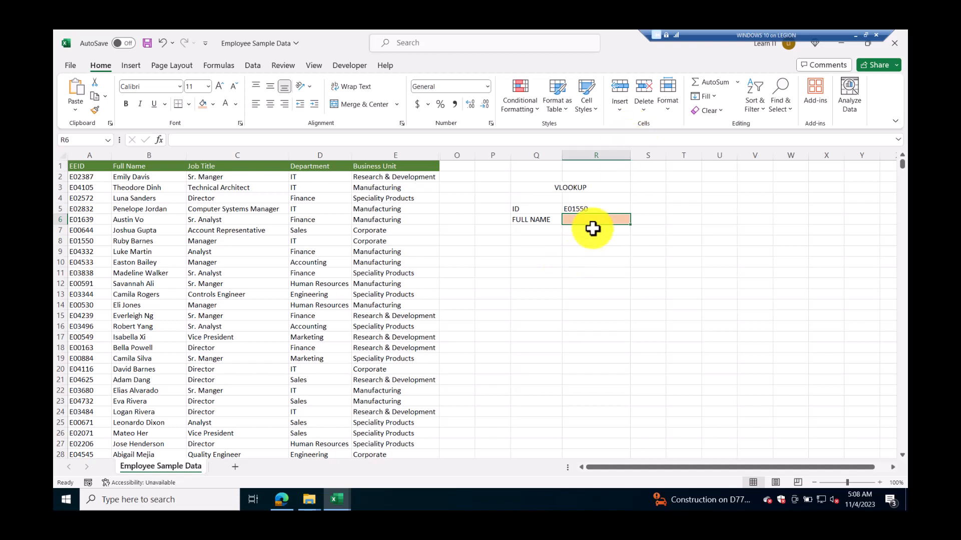
pyautogui.write('=V')
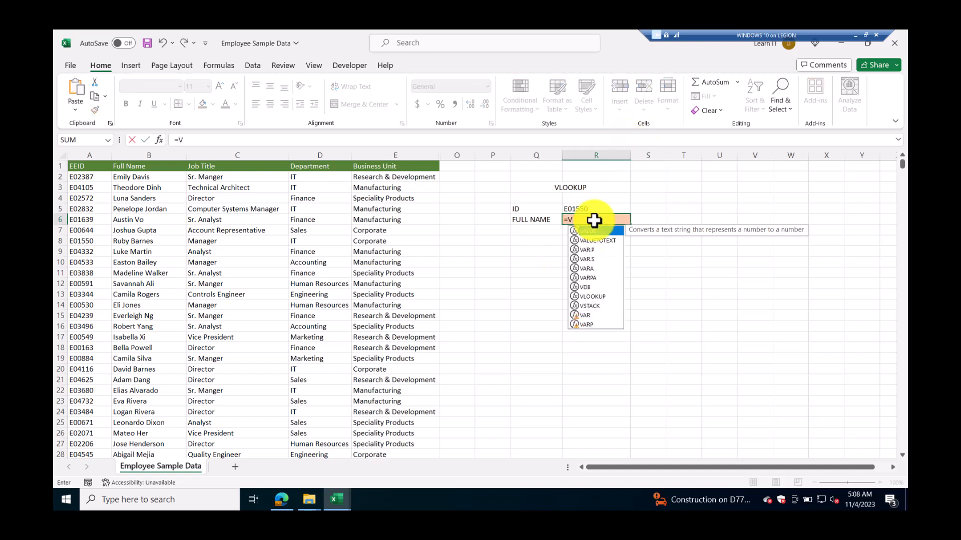
pyautogui.write('LOOKUP')
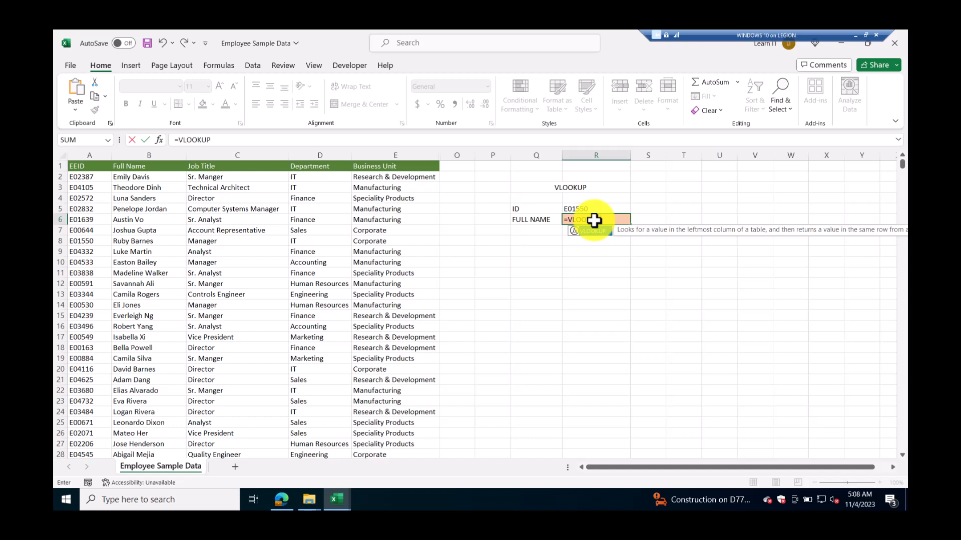
pyautogui.write('(')
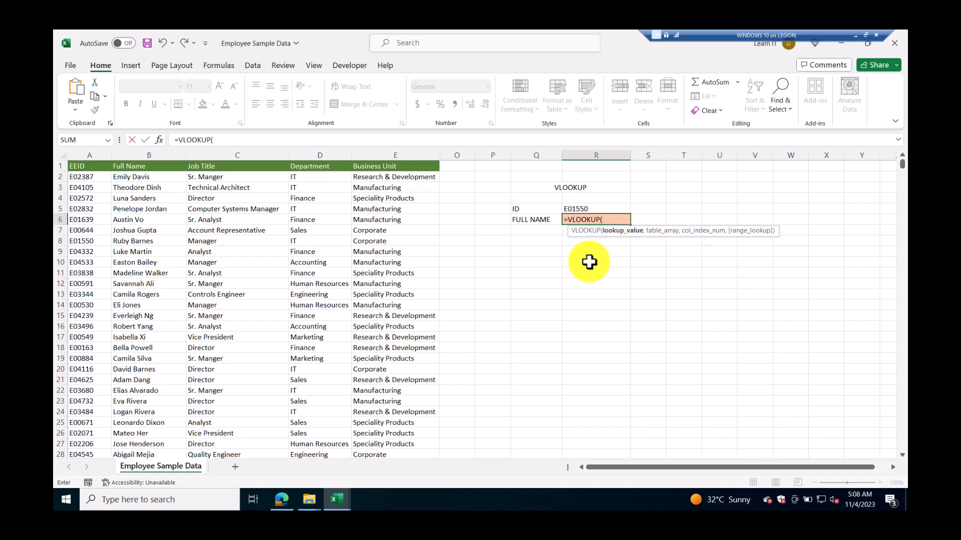
pyautogui.click(591, 208)
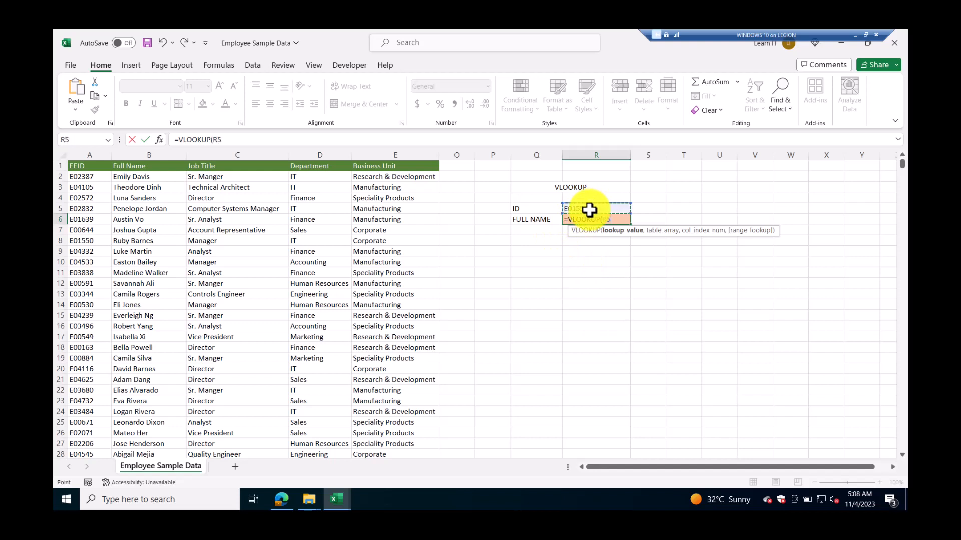
pyautogui.write(',')
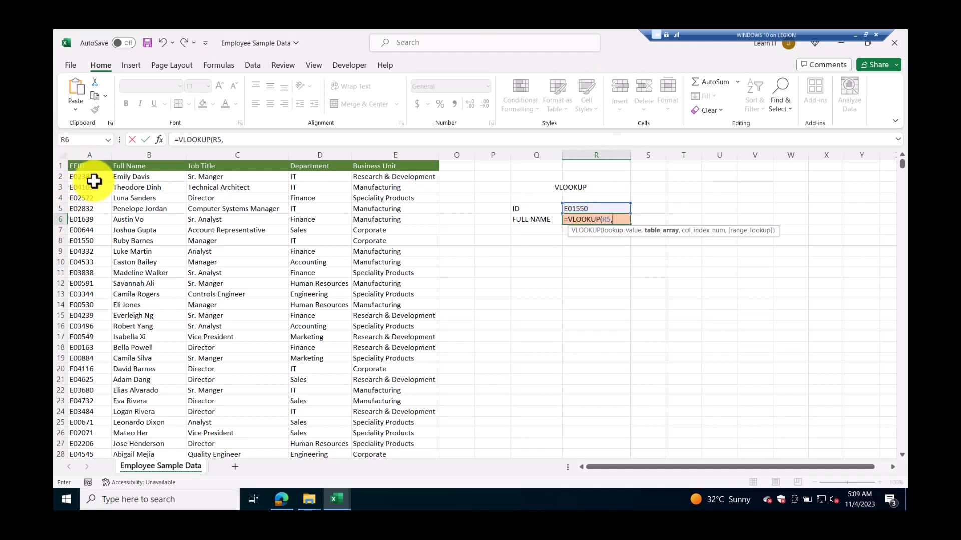
# Set the VLOOKUP table array to A2:B25, covering the EEID and Full Name columns
pyautogui.moveTo(95, 176); pyautogui.dragTo(75, 182)
pyautogui.moveTo(78, 379); pyautogui.dragTo(82, 409)
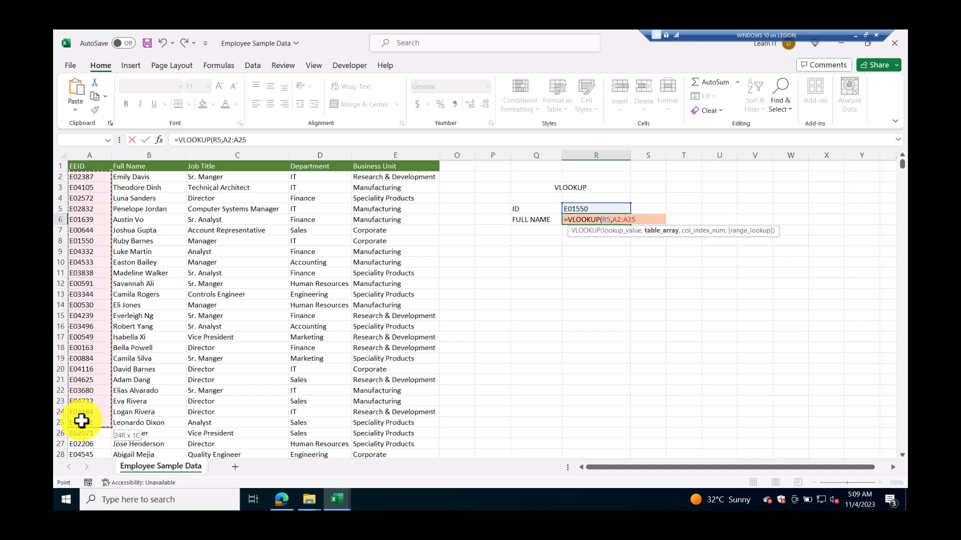
pyautogui.moveTo(82, 421); pyautogui.dragTo(81, 420)
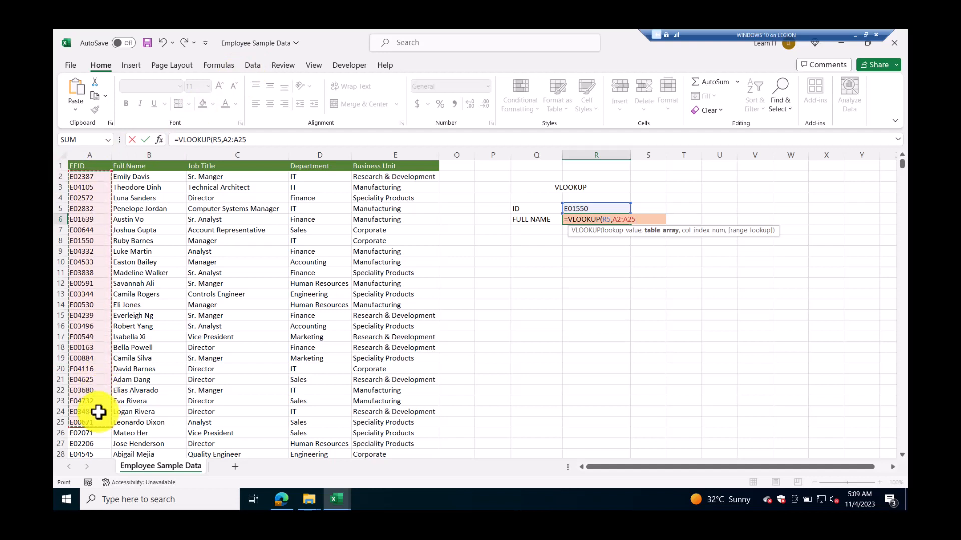
pyautogui.moveTo(97, 175); pyautogui.dragTo(91, 259)
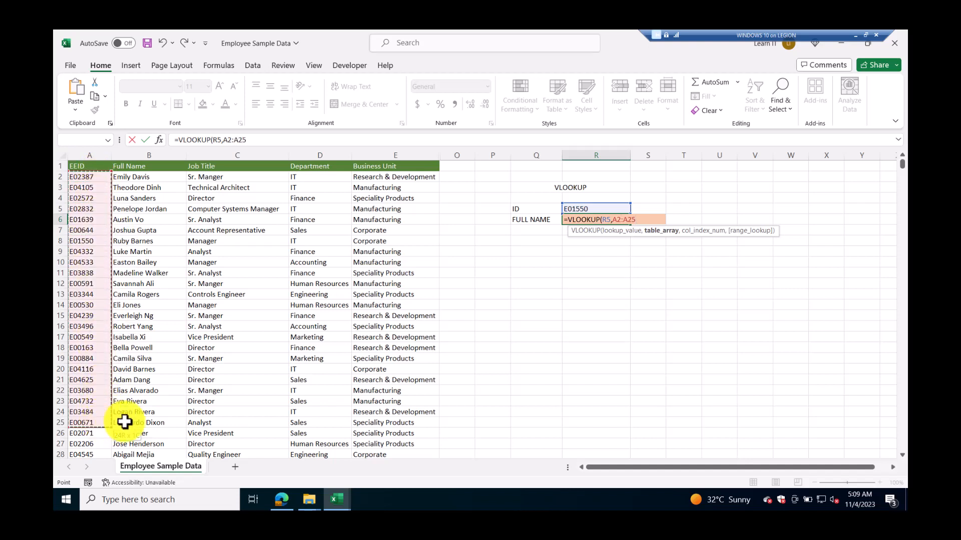
pyautogui.moveTo(124, 422); pyautogui.dragTo(181, 425)
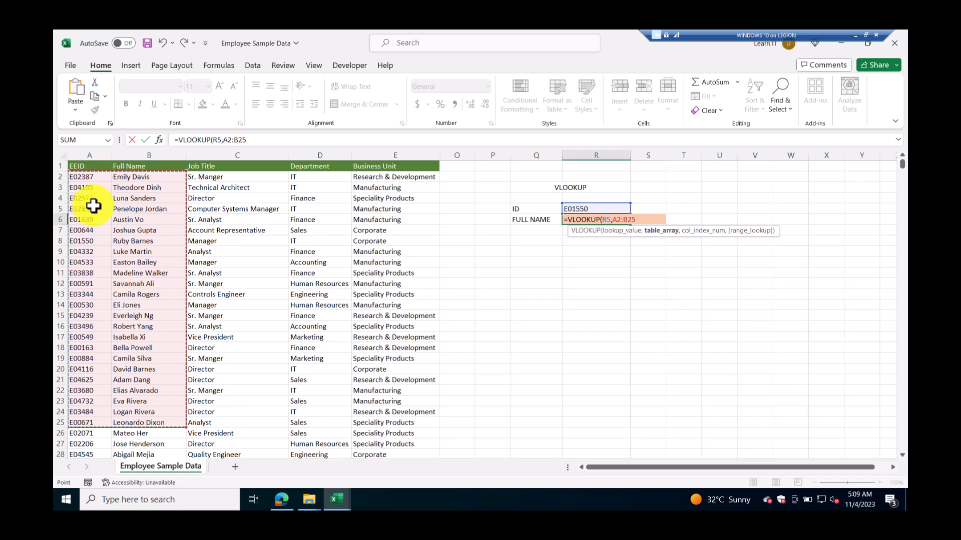
pyautogui.moveTo(90, 179); pyautogui.dragTo(407, 419)
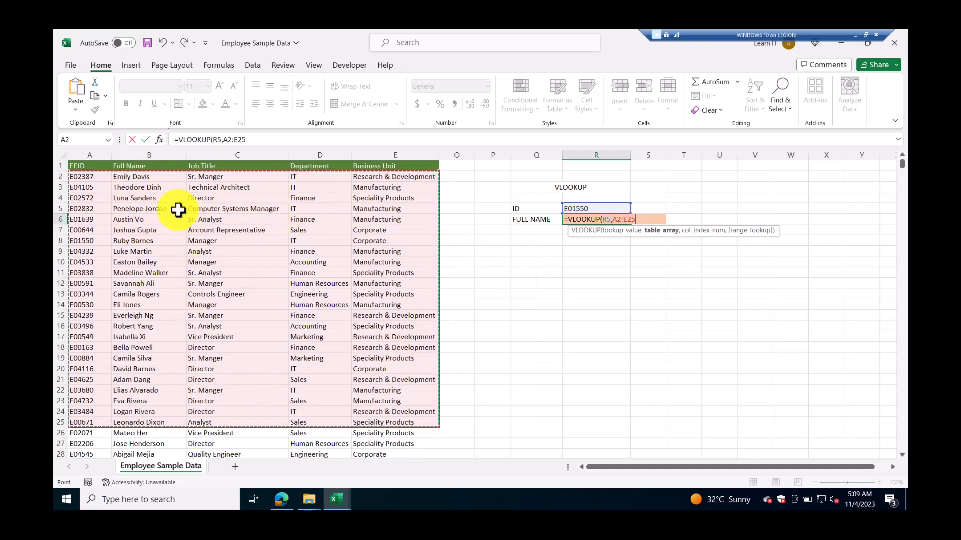
pyautogui.moveTo(83, 175); pyautogui.dragTo(168, 419)
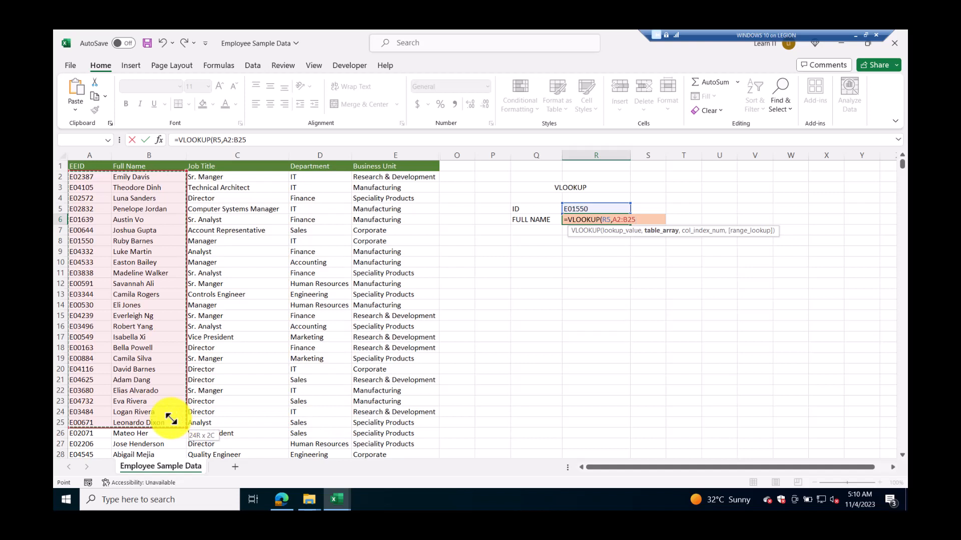
# Complete the VLOOKUP formula with column index 2 and an exact match (FALSE)
pyautogui.write(',2')
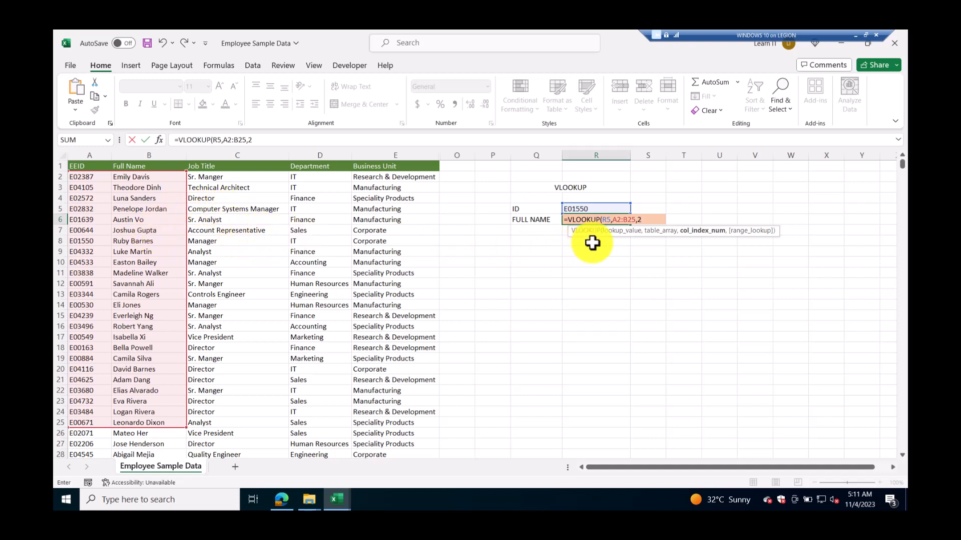
pyautogui.write(',')
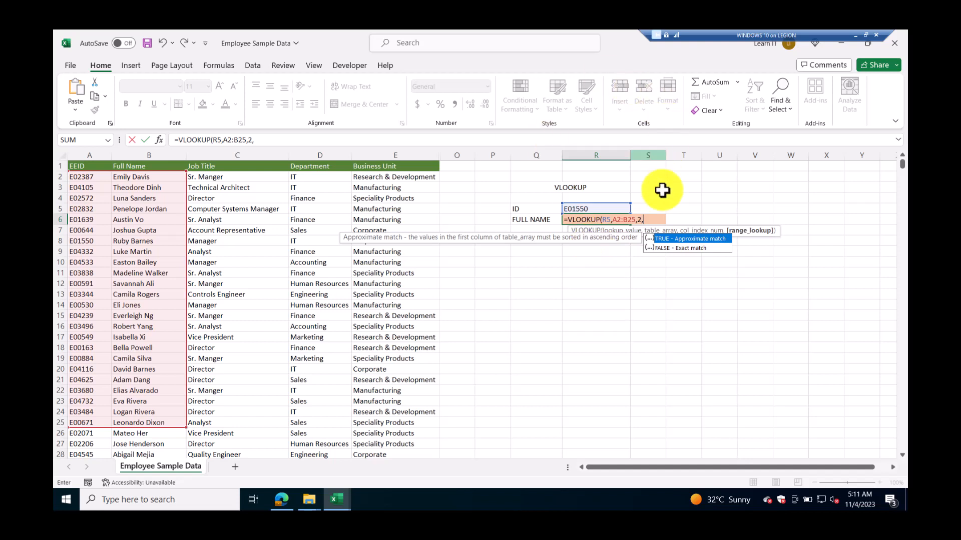
pyautogui.doubleClick(677, 248)
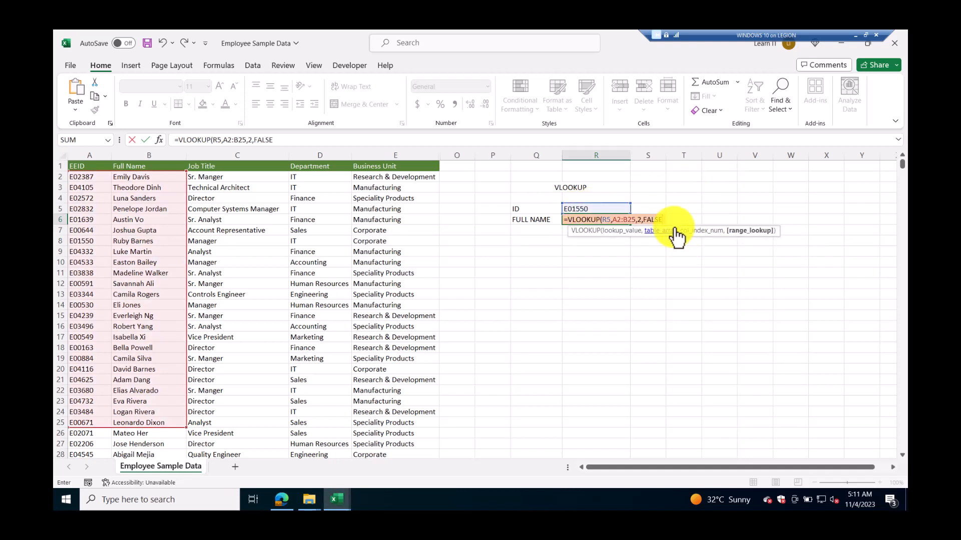
pyautogui.write(')')
pyautogui.press('Return')
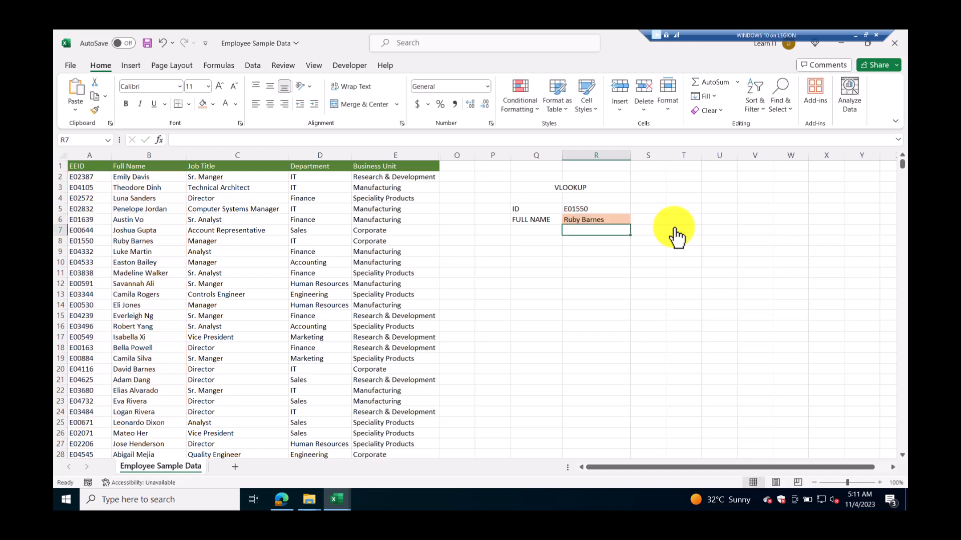
# Replace the ID in R5 with the employee ID shown in cell A7 to test the lookup
pyautogui.click(146, 242)
pyautogui.click(589, 208)
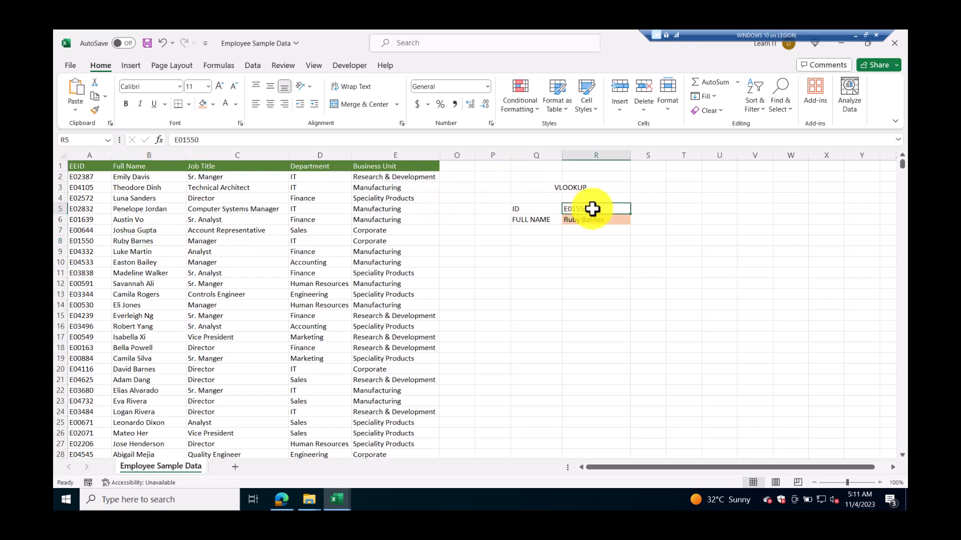
pyautogui.doubleClick(602, 208)
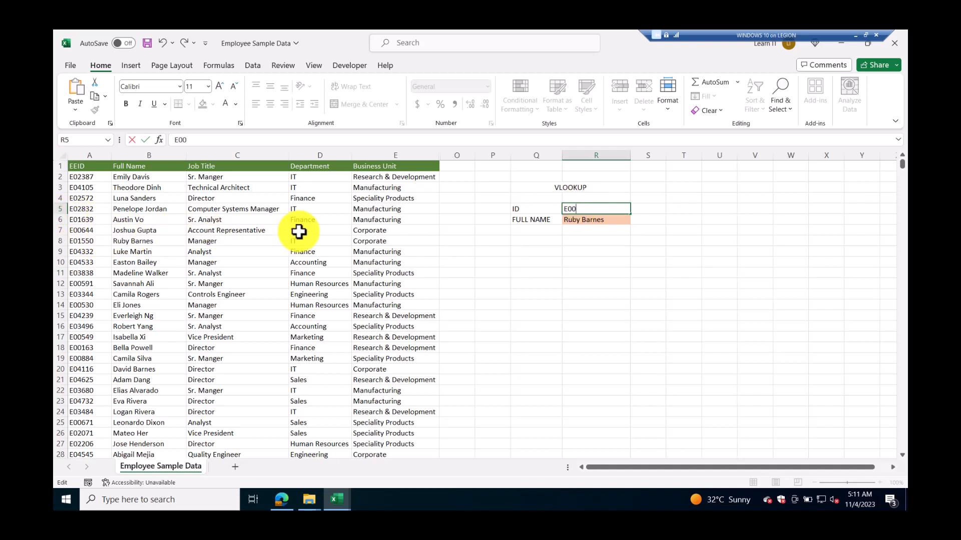
pyautogui.press('Return')
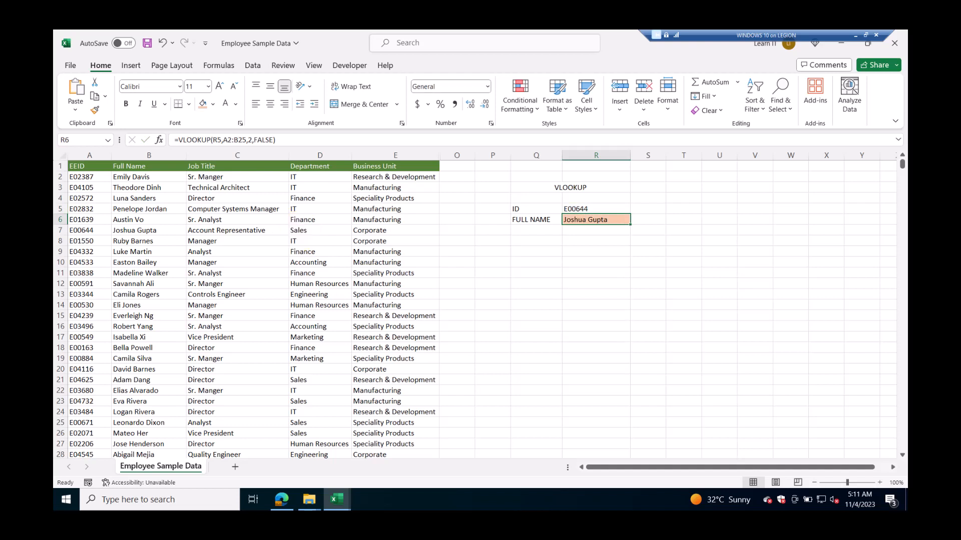
# Remove the last digit of the ID in R5 and check how the formula in R6 handles an unlisted ID
pyautogui.doubleClick(595, 210)
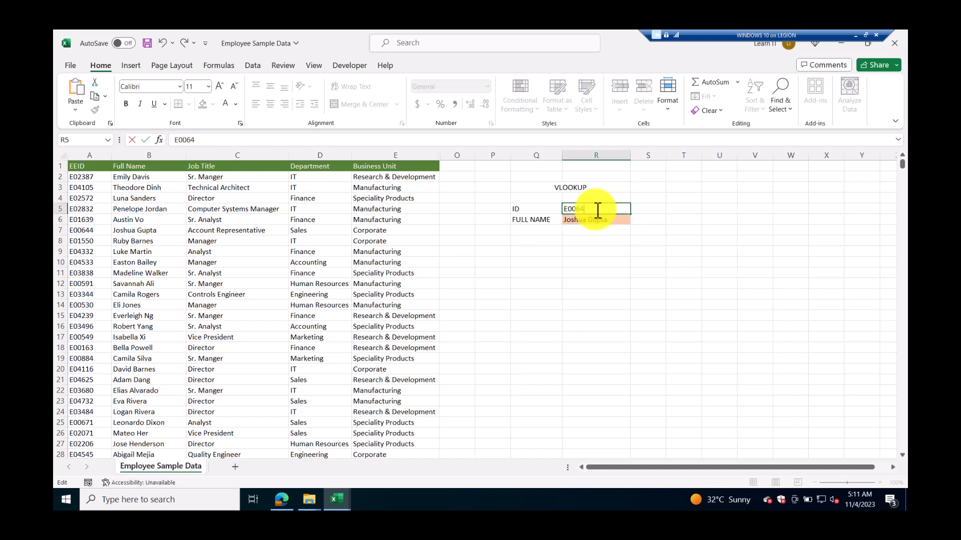
pyautogui.press('Return')
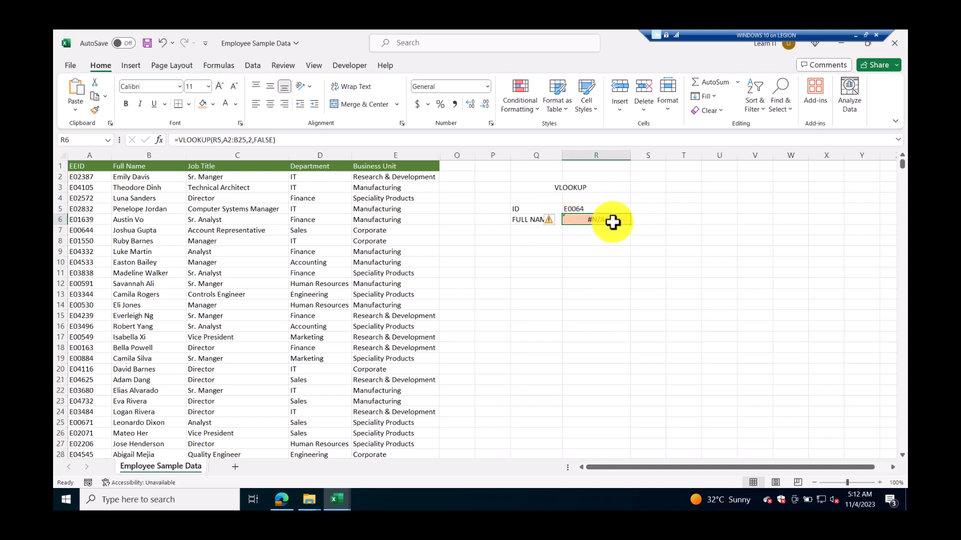
pyautogui.click(584, 210)
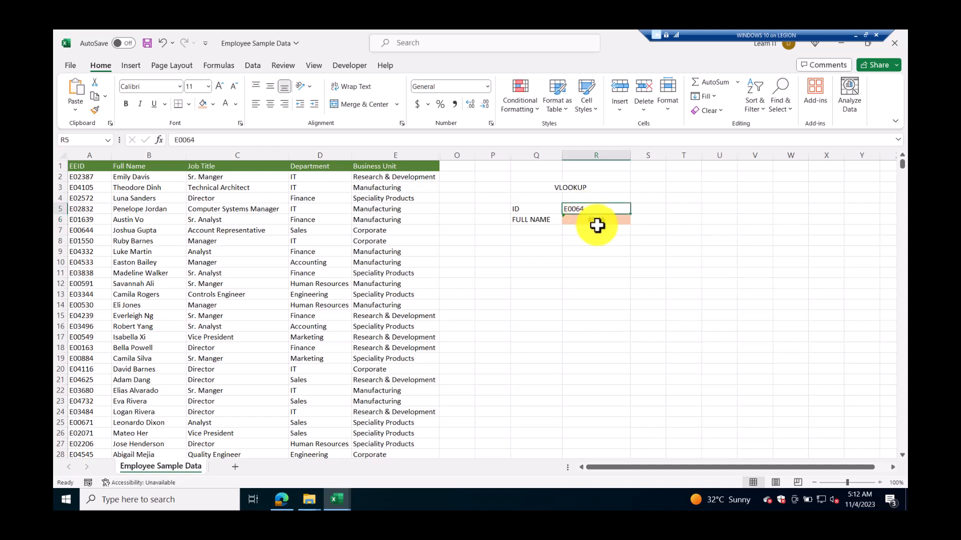
pyautogui.click(595, 221)
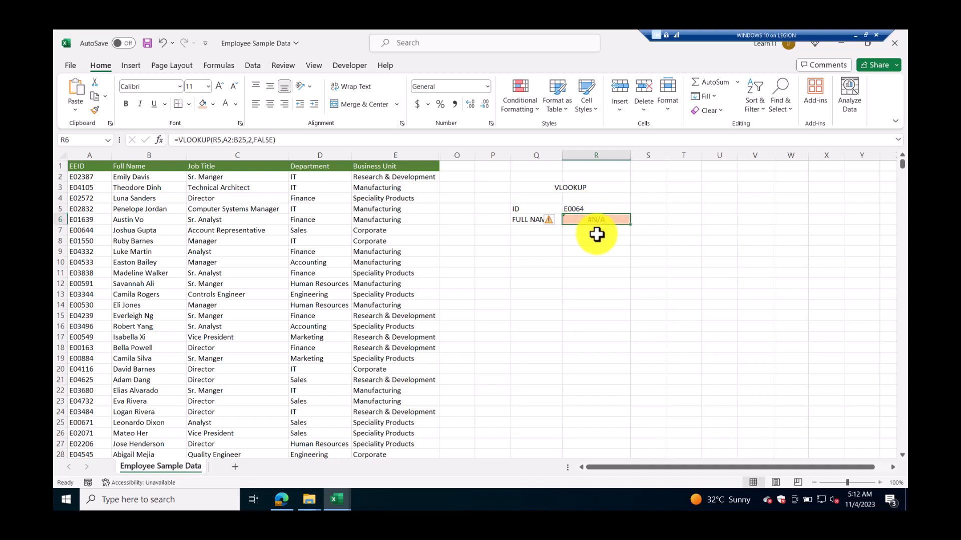
pyautogui.moveTo(576, 242); pyautogui.dragTo(796, 425)
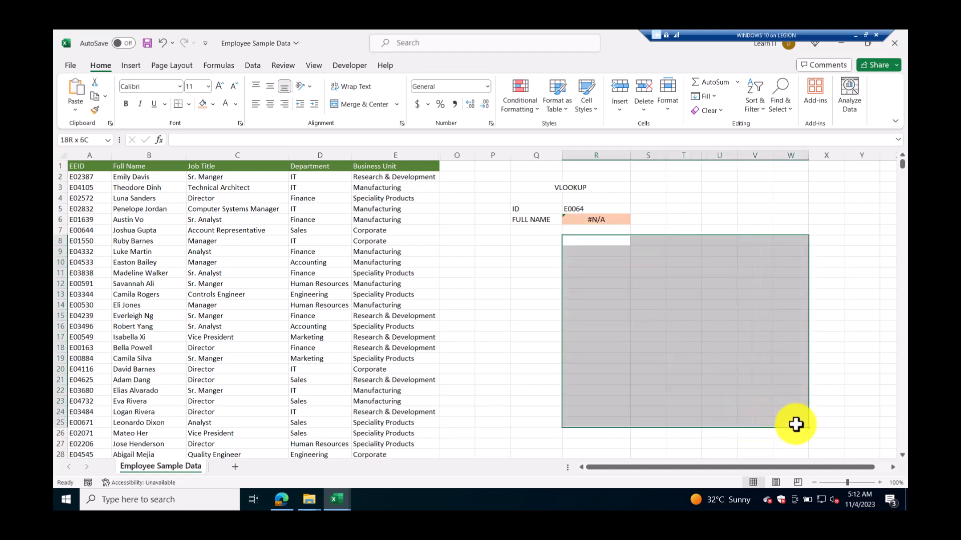
pyautogui.moveTo(796, 424); pyautogui.dragTo(796, 424)
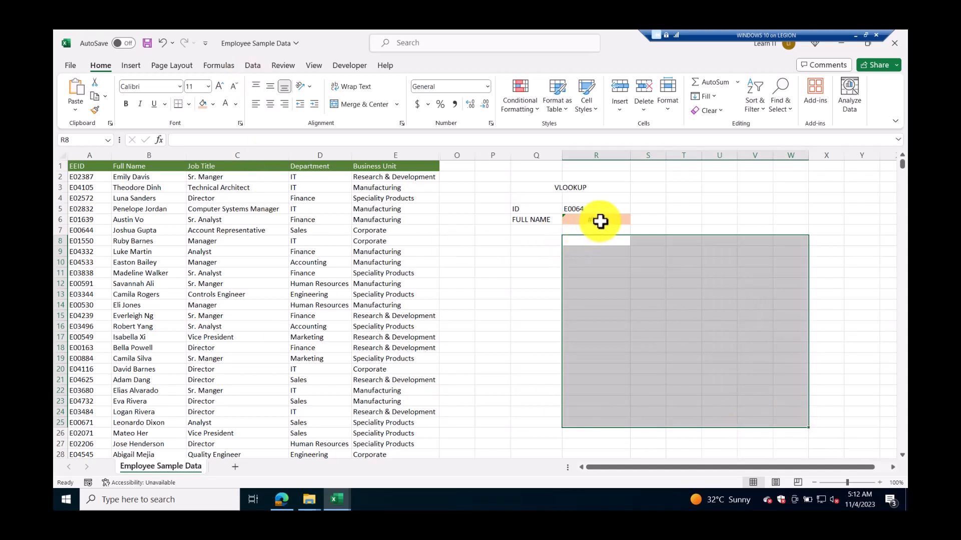
# Wrap the VLOOKUP formula in R6 in IFERROR, with "NOT FOUND" as the value returned on an error
pyautogui.doubleClick(606, 221)
pyautogui.click(664, 220)
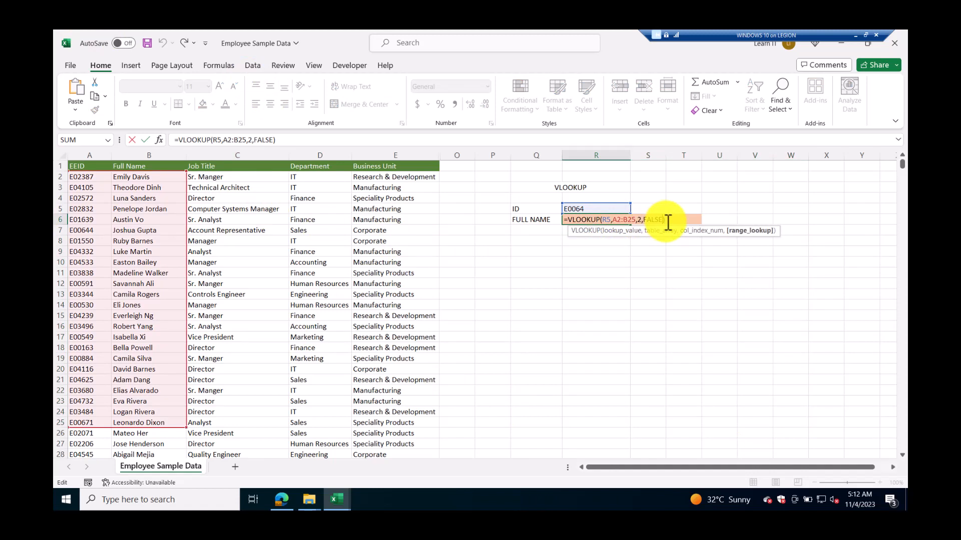
pyautogui.click(569, 219)
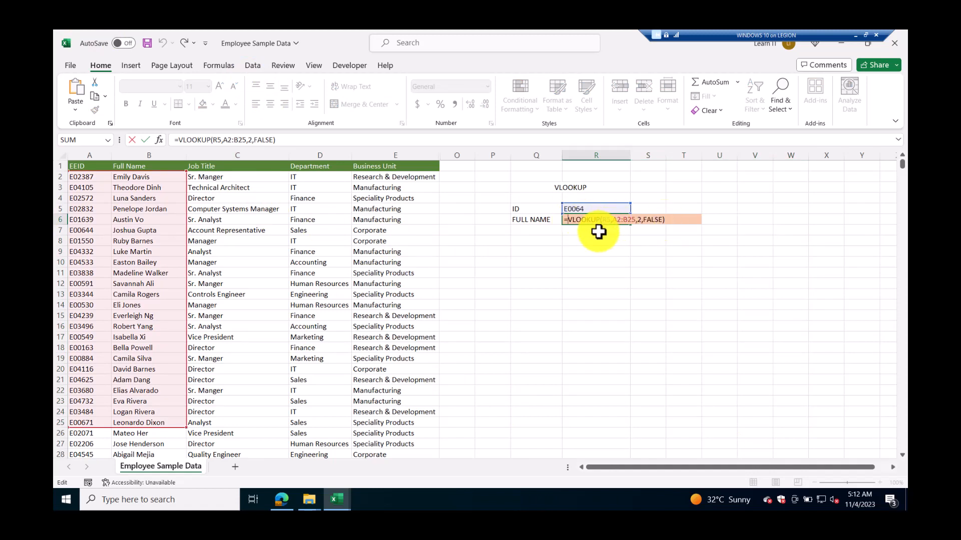
pyautogui.write('IFERRO')
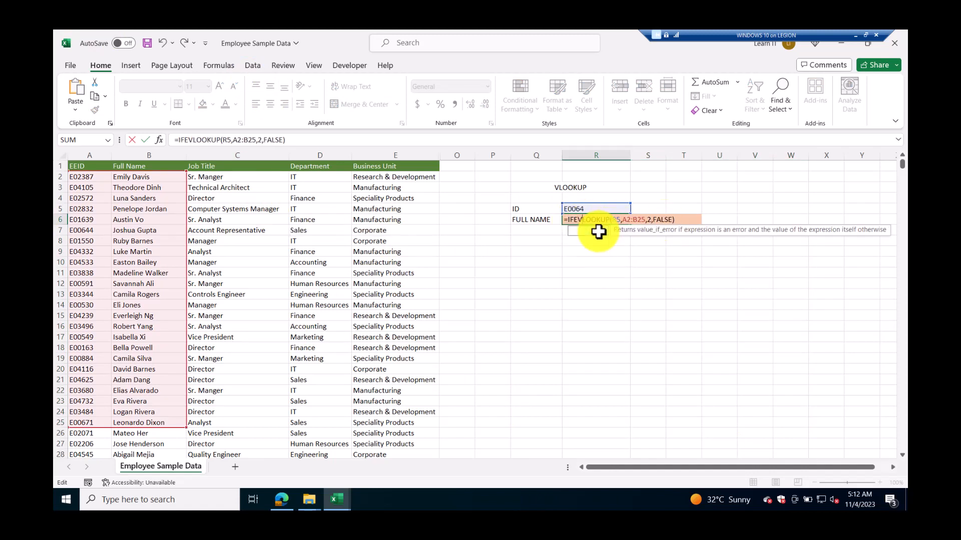
pyautogui.write('R(')
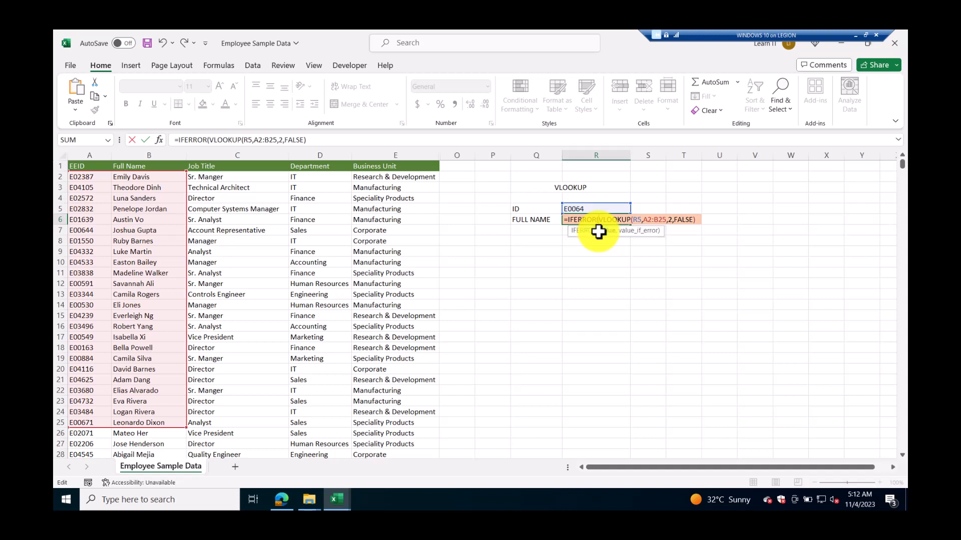
pyautogui.moveTo(632, 219); pyautogui.dragTo(706, 216)
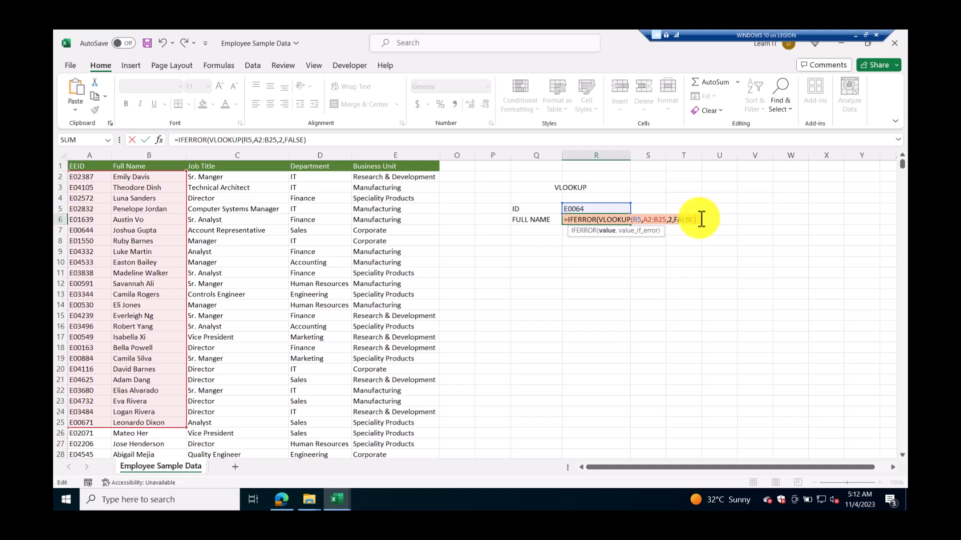
pyautogui.write(',')
pyautogui.write('"NOT FO')
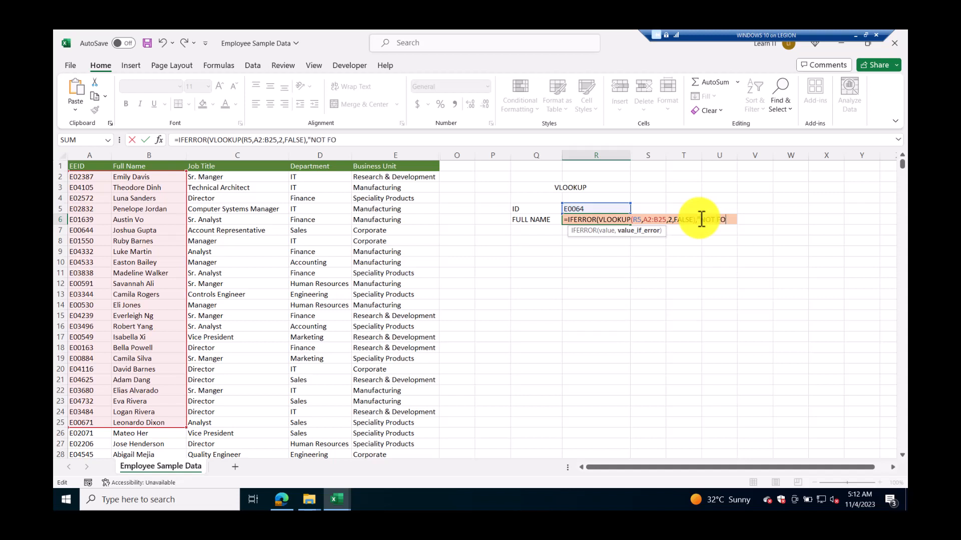
pyautogui.write('UND)')
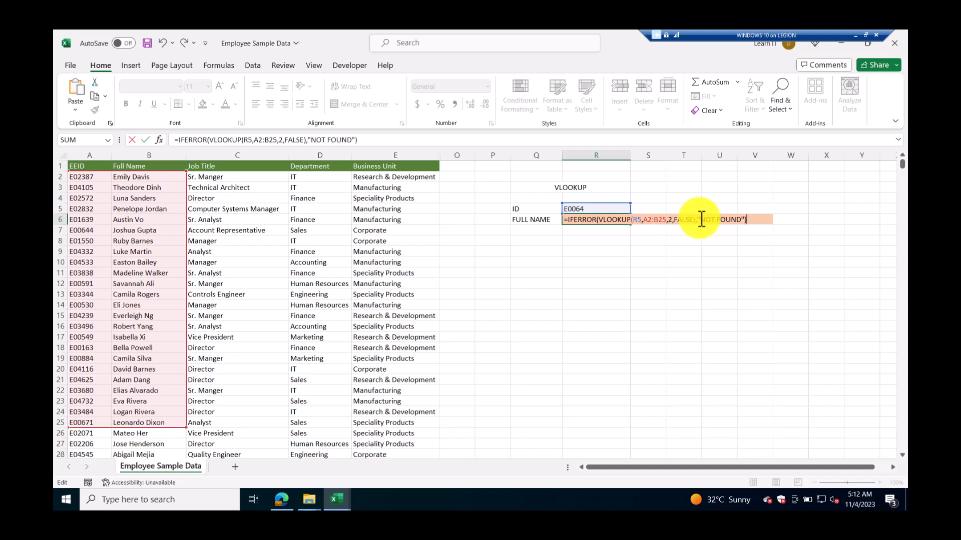
pyautogui.press('Return')
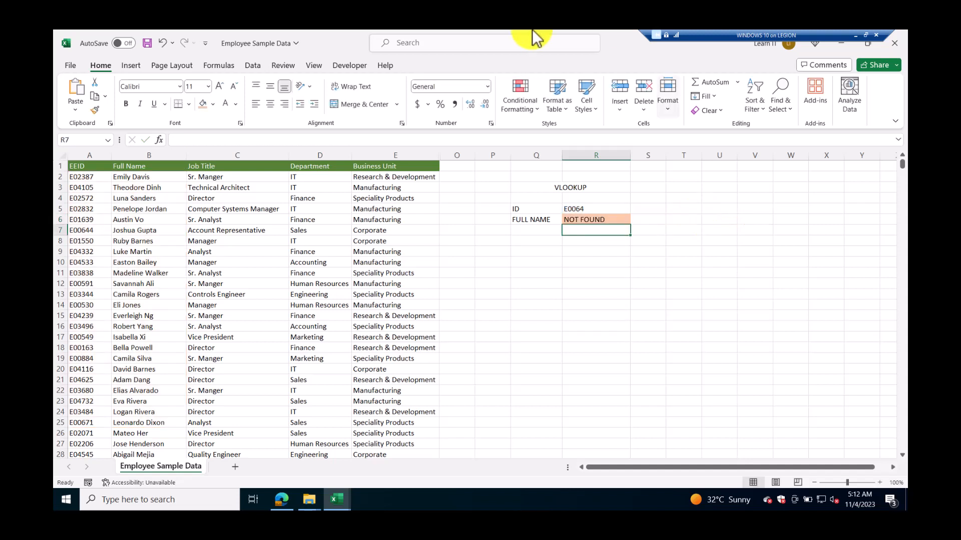
# Change the IFERROR fallback in R6 from the NOT FOUND text to an empty string ("")
pyautogui.doubleClick(594, 220)
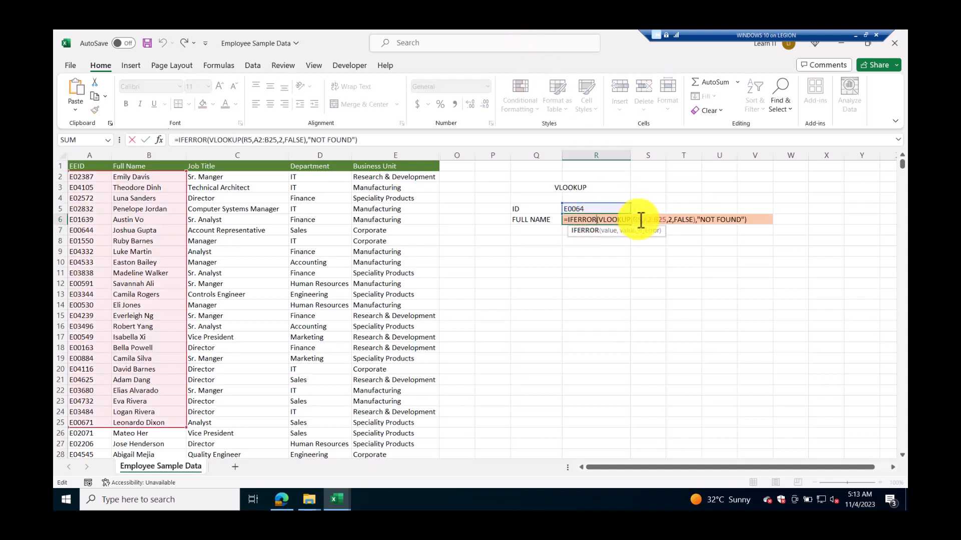
pyautogui.click(742, 220)
pyautogui.press('BackSpace')
pyautogui.press('BackSpace')
pyautogui.press('BackSpace')
pyautogui.press('BackSpace')
pyautogui.press('BackSpace')
pyautogui.press('BackSpace')
pyautogui.press('BackSpace')
pyautogui.press('BackSpace')
pyautogui.press('BackSpace')
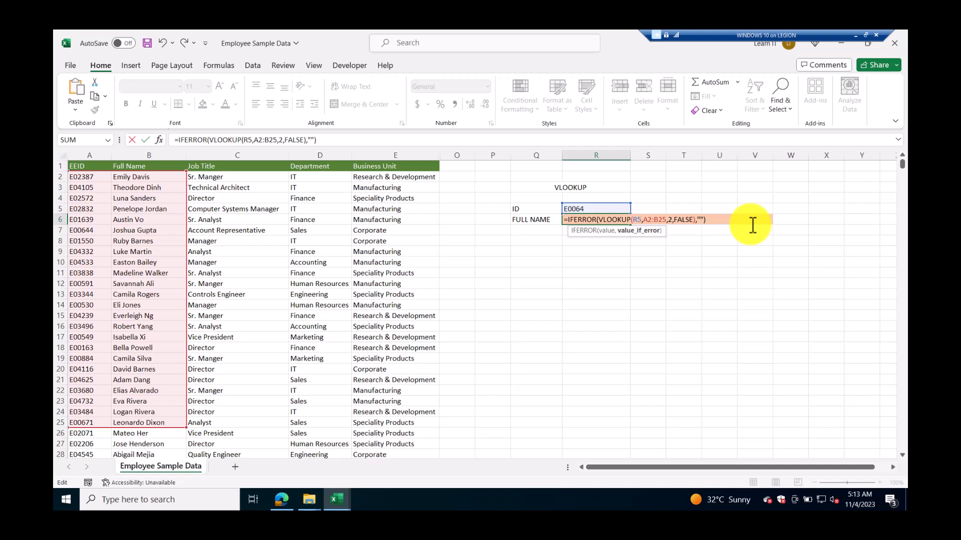
pyautogui.press('Return')
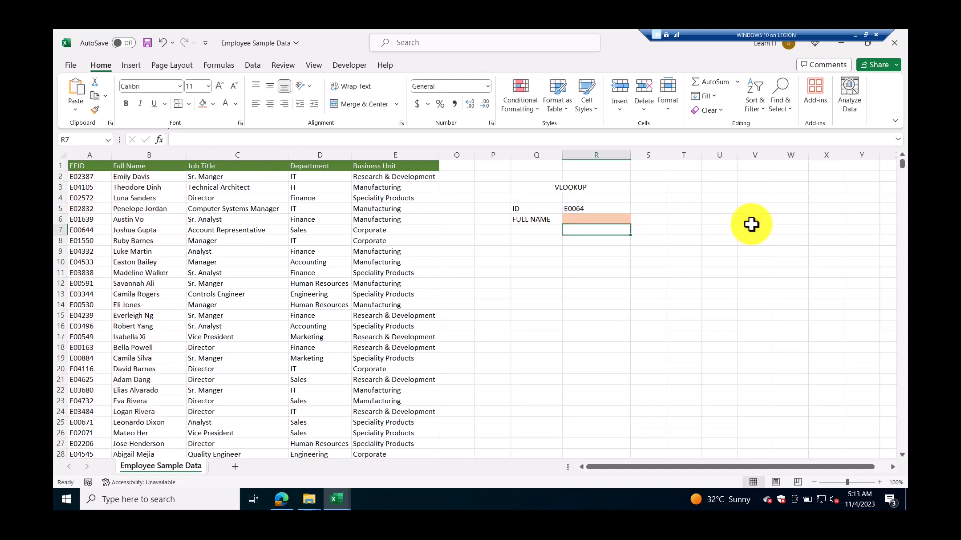